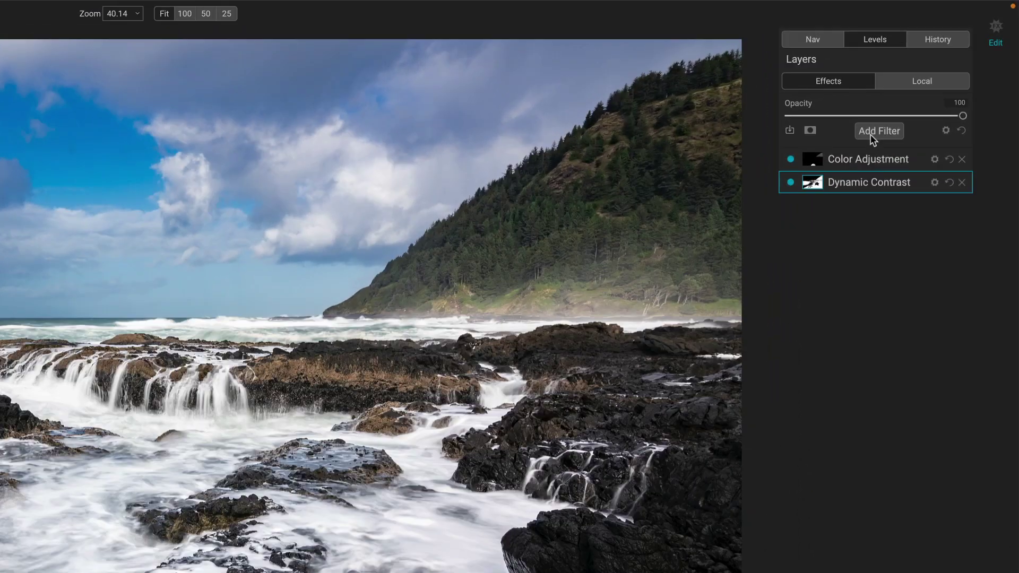
Step: Add a Curves filter layer and move it above Color Adjustment to the top of the stack
click(872, 132)
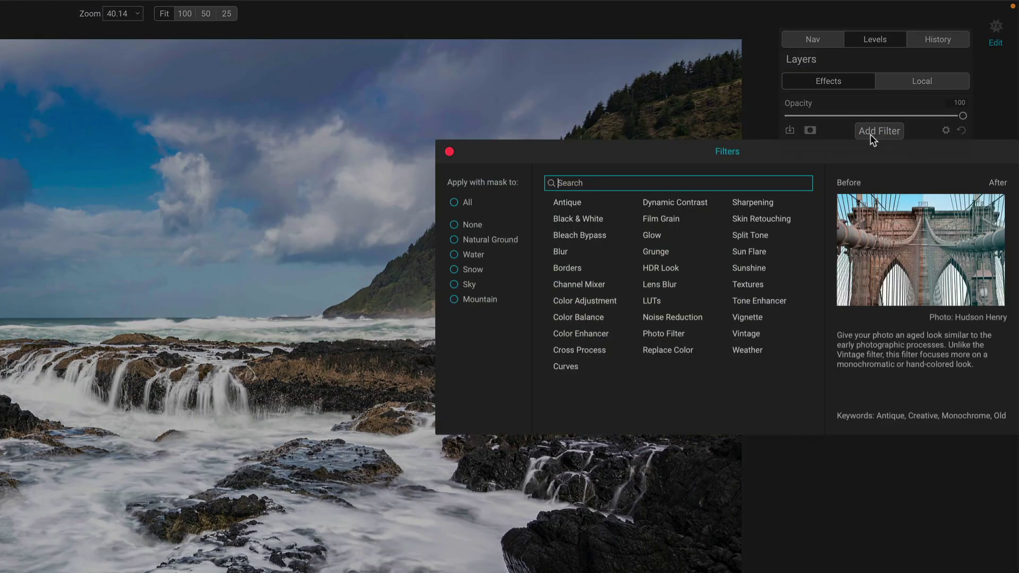
click(572, 367)
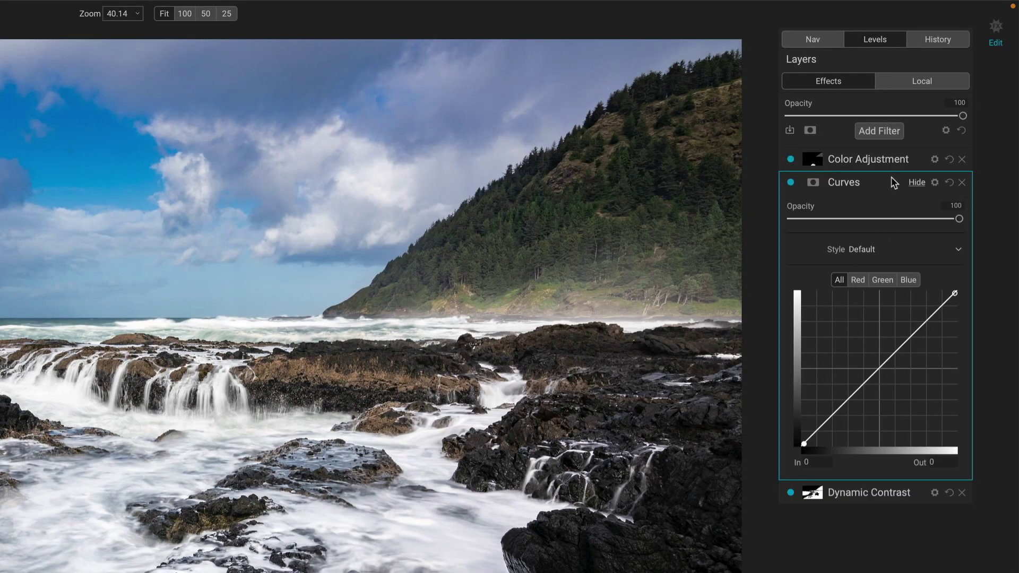
drag(890, 176, 869, 147)
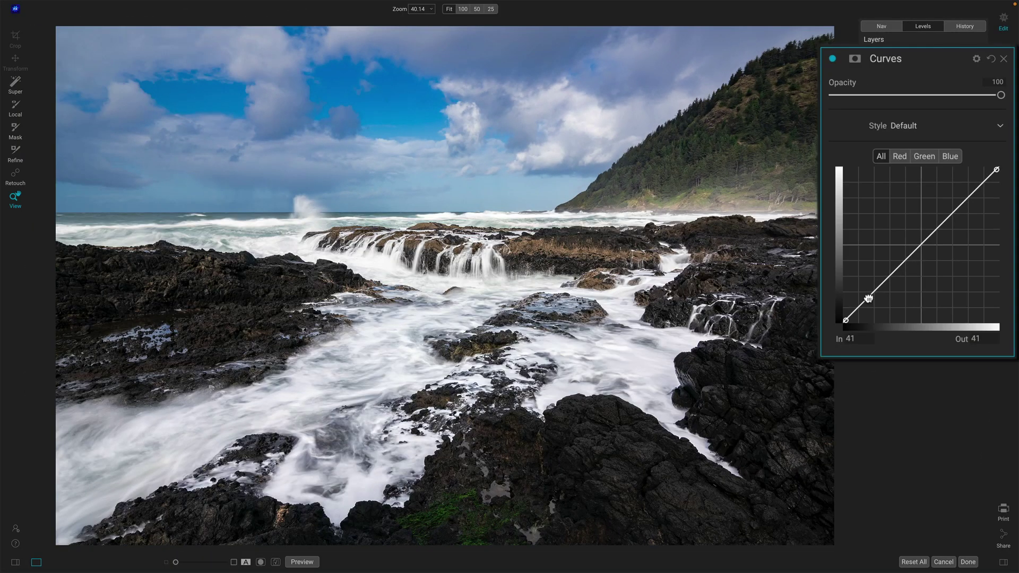
Step: Darken the shadows and lift a midtone point to In 152, Out 160, then compare on/off
drag(868, 298, 869, 303)
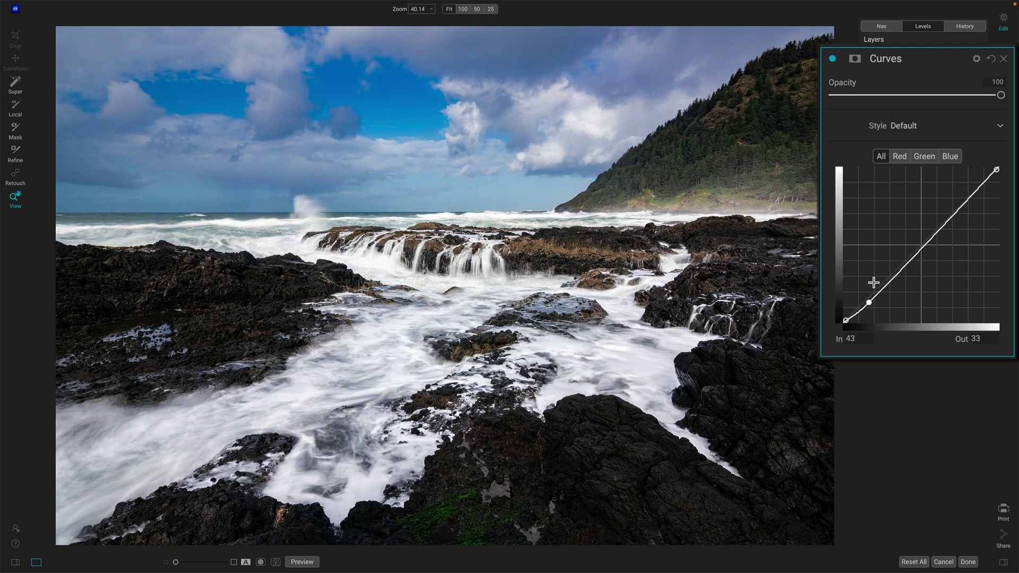
drag(938, 228, 936, 225)
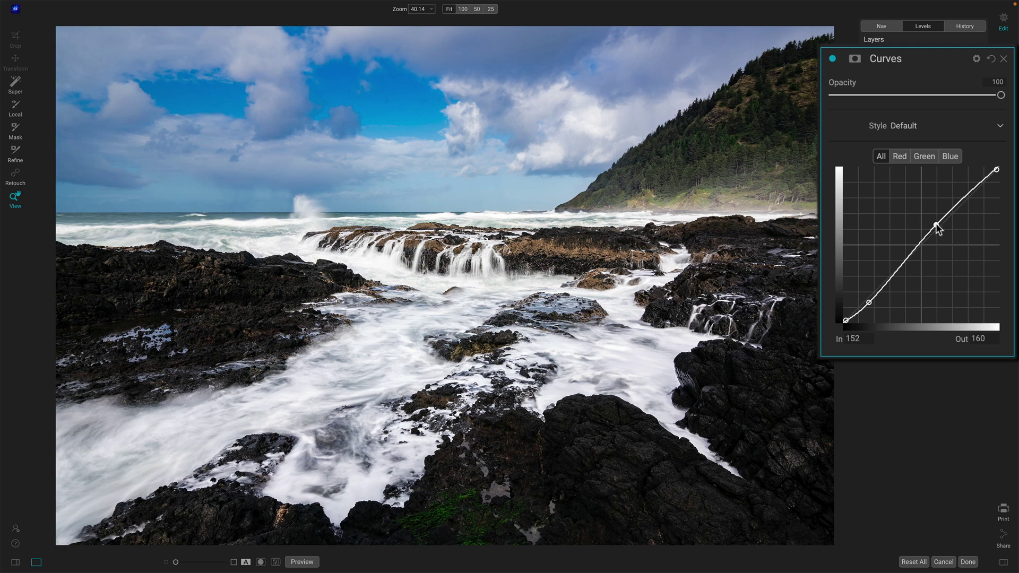
click(832, 59)
click(832, 59)
click(455, 114)
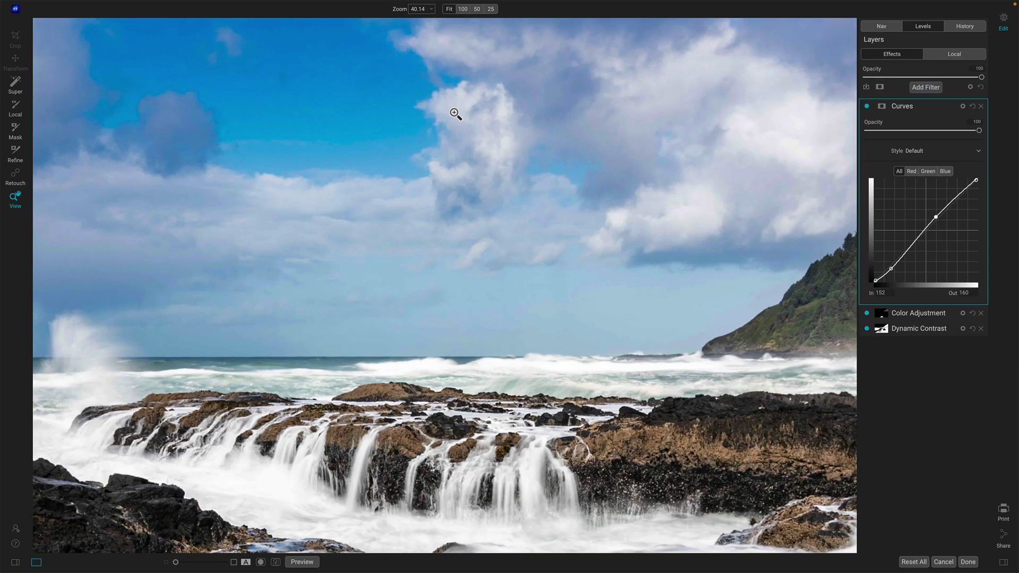
drag(455, 113, 658, 174)
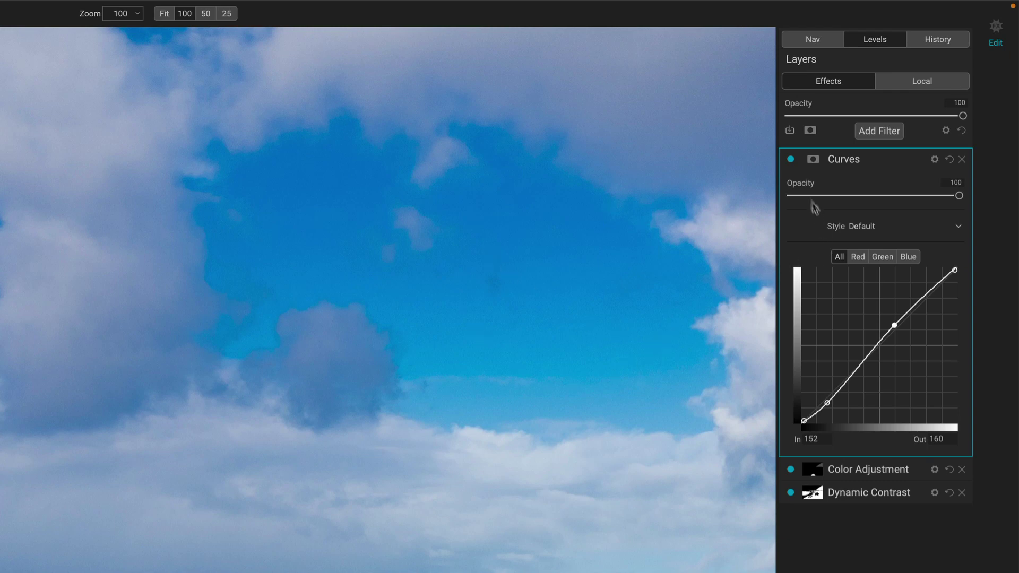
click(791, 159)
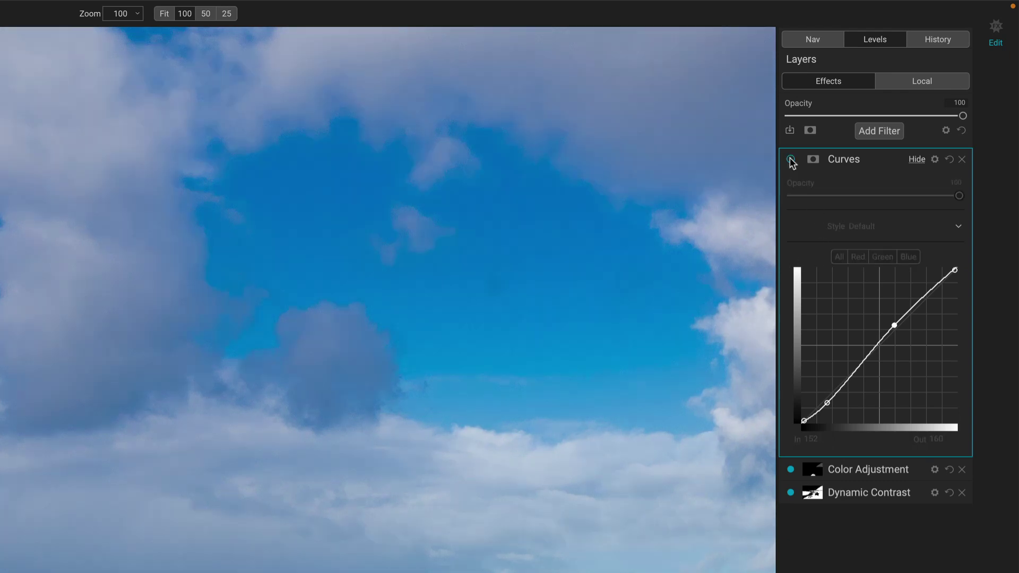
click(791, 159)
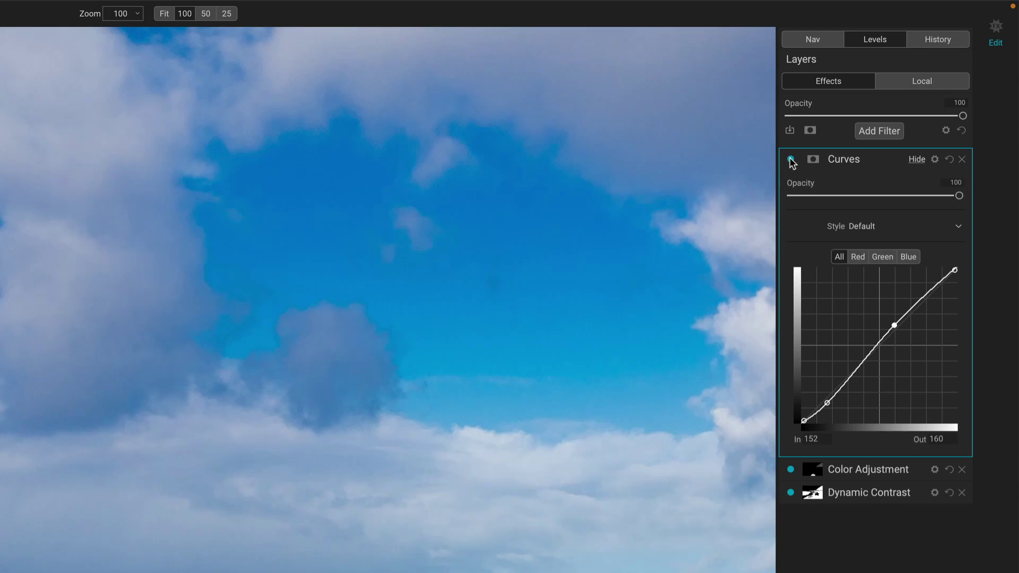
click(791, 160)
click(790, 159)
click(791, 159)
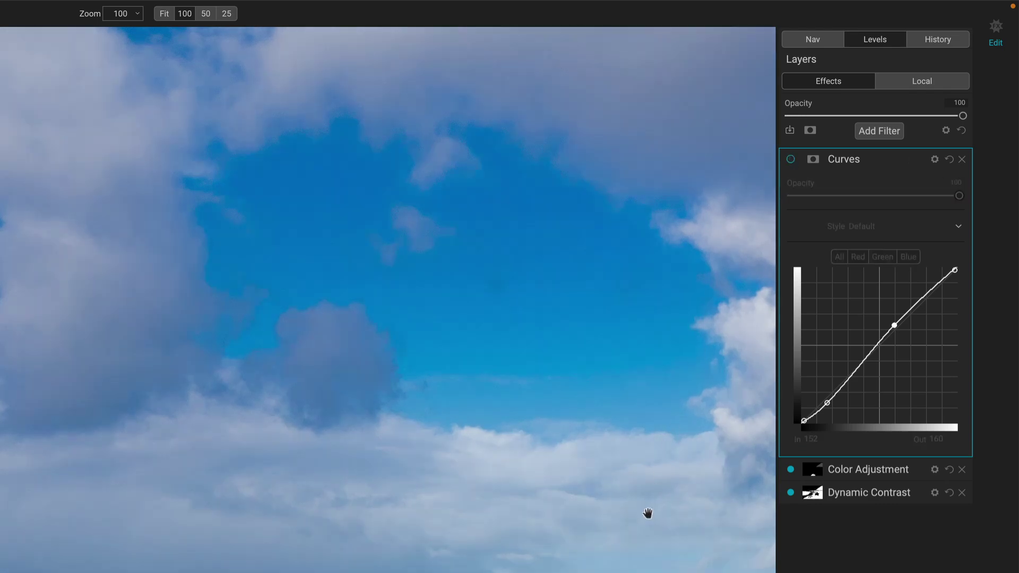
drag(644, 369, 634, 312)
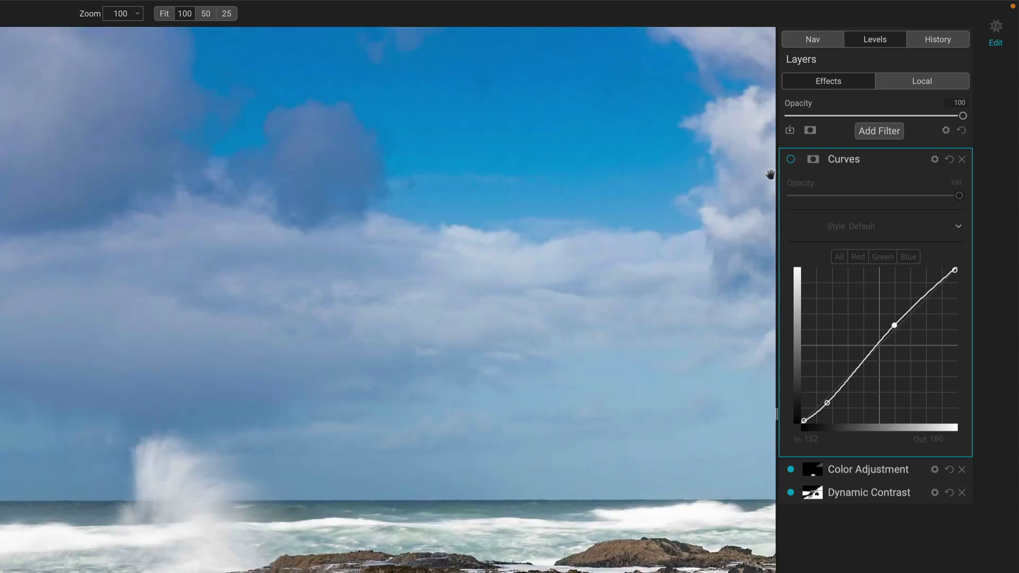
click(790, 160)
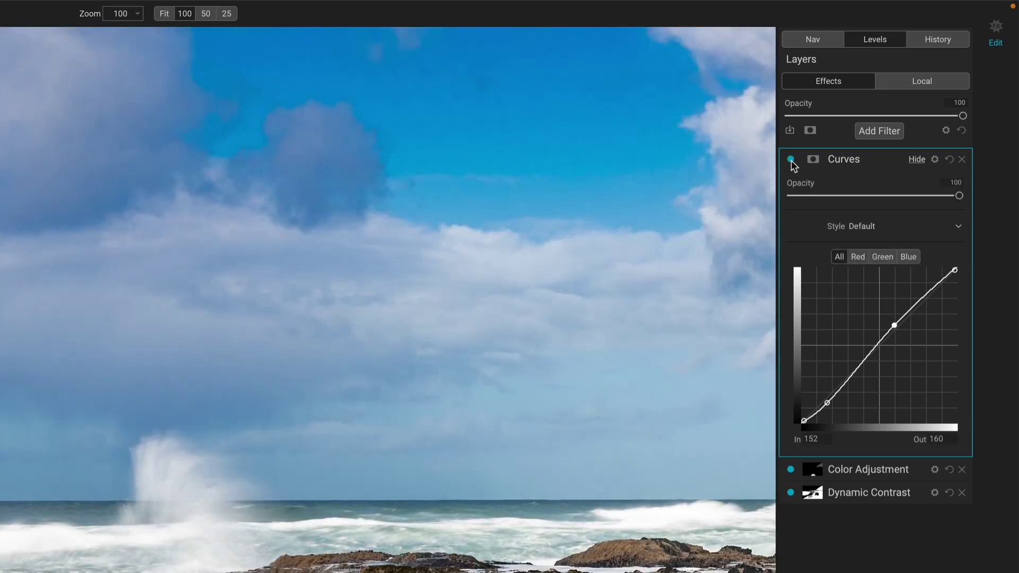
click(790, 160)
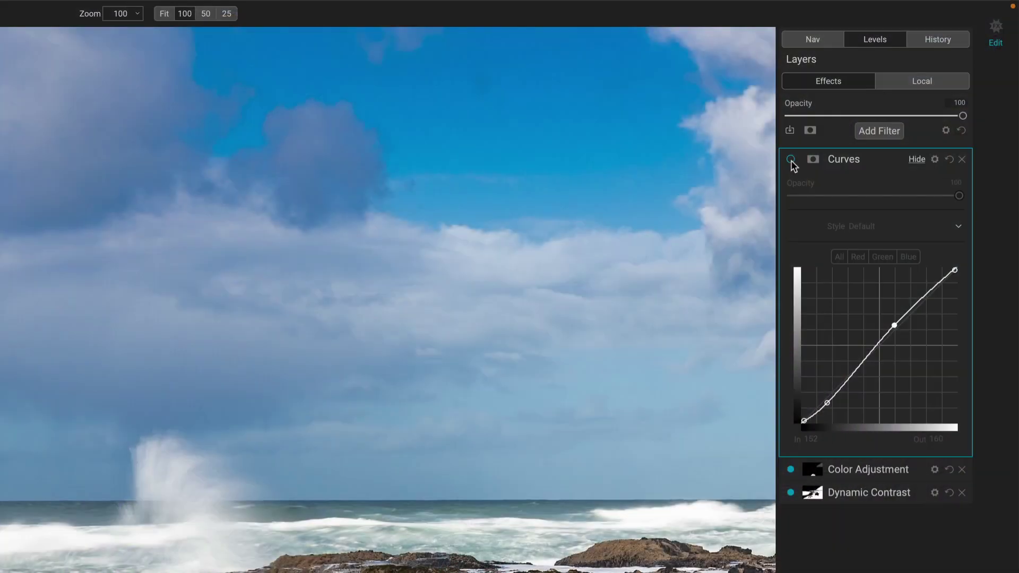
click(791, 160)
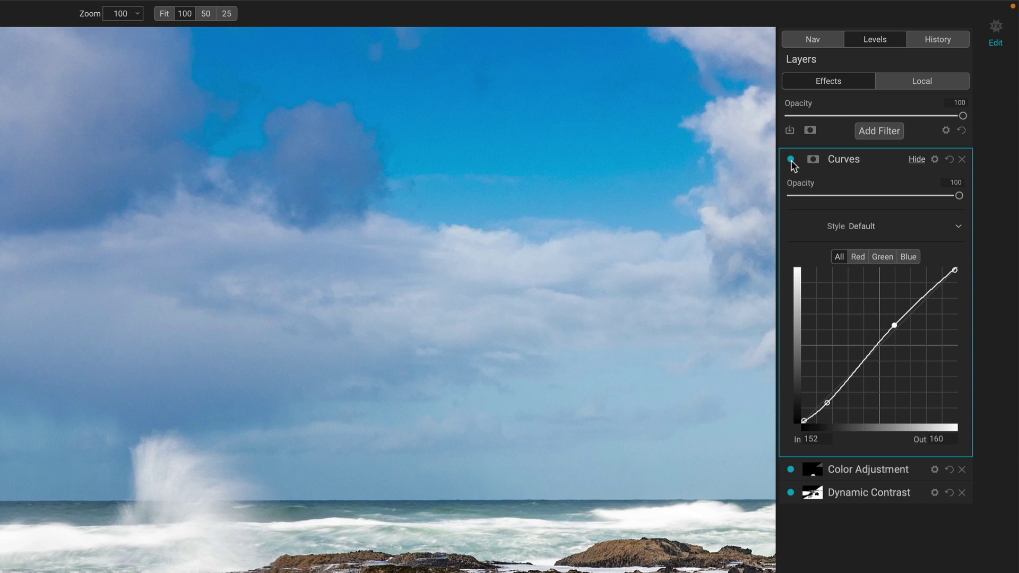
Step: Set the Curves filter's blend mode to Luminosity
click(934, 159)
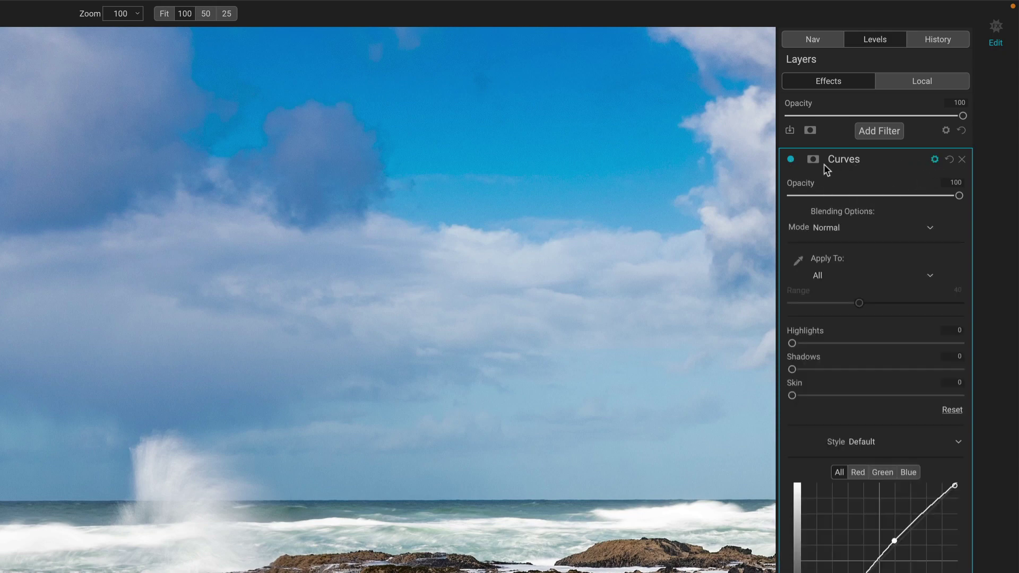
click(823, 229)
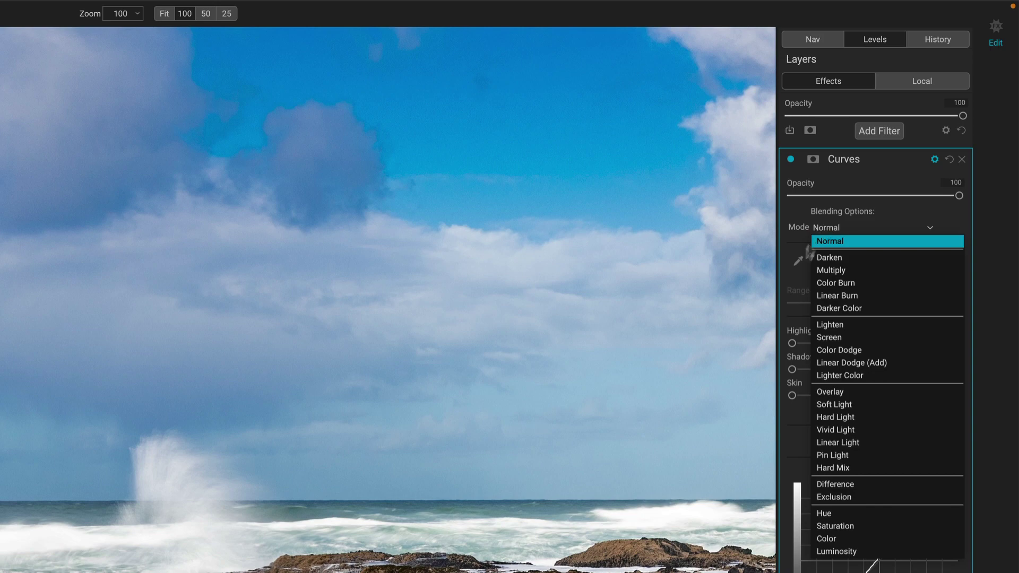
click(820, 552)
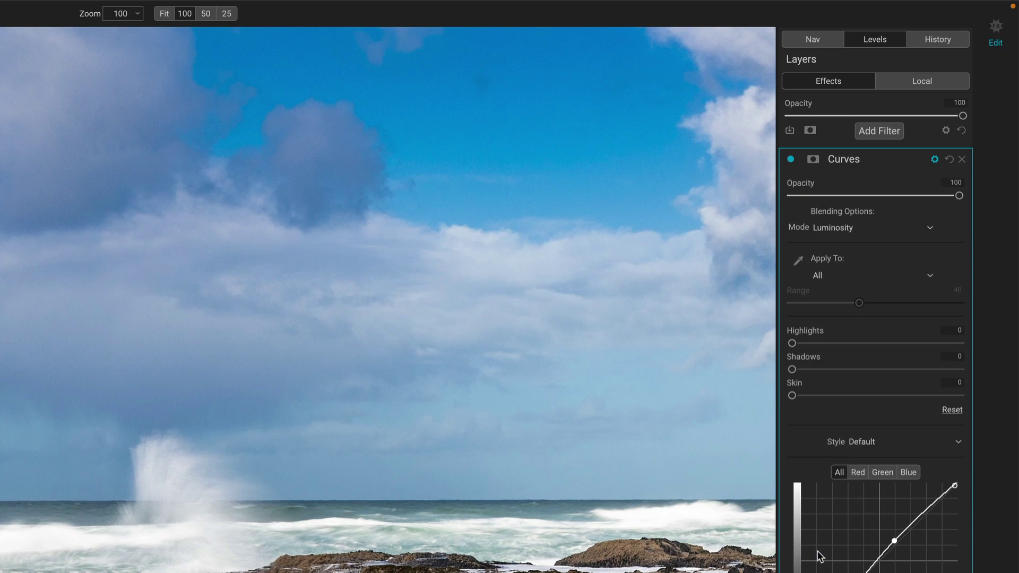
key(ctrl+z)
key(ctrl+shift+z)
Step: Lower the shadow point slightly and raise the midtone point to In 148, Out 176
click(829, 477)
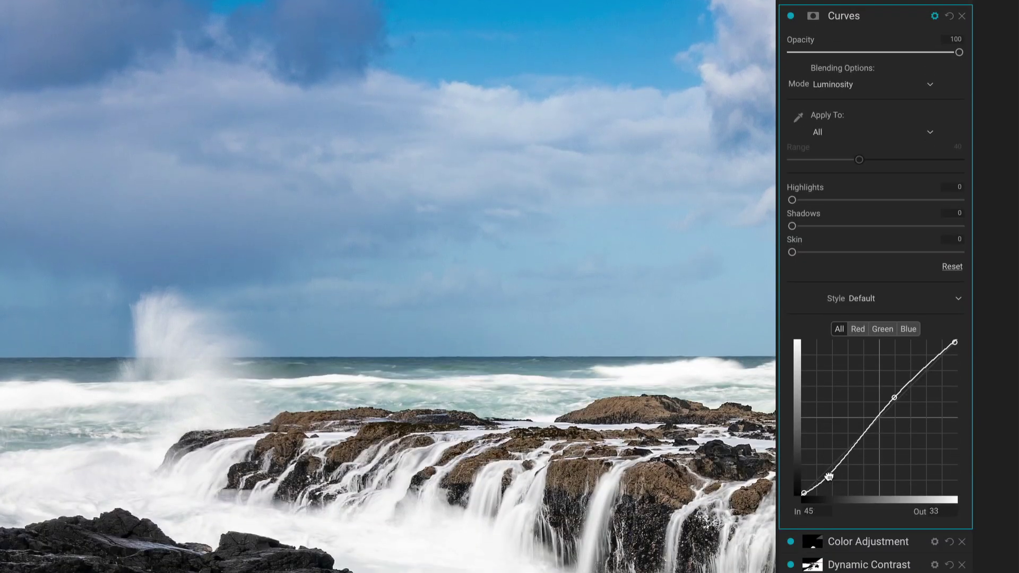
drag(829, 476, 829, 479)
click(894, 398)
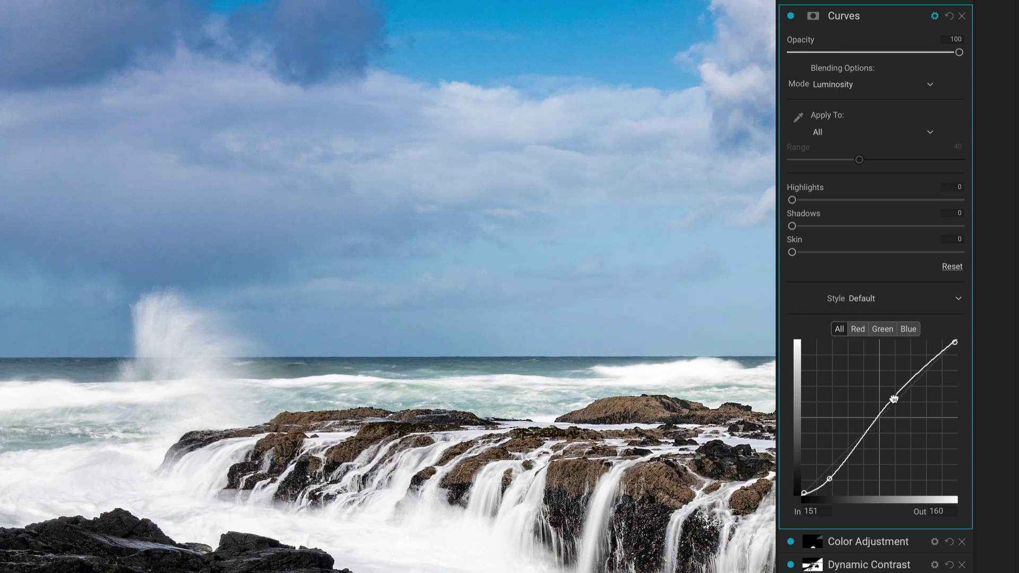
drag(894, 399, 892, 389)
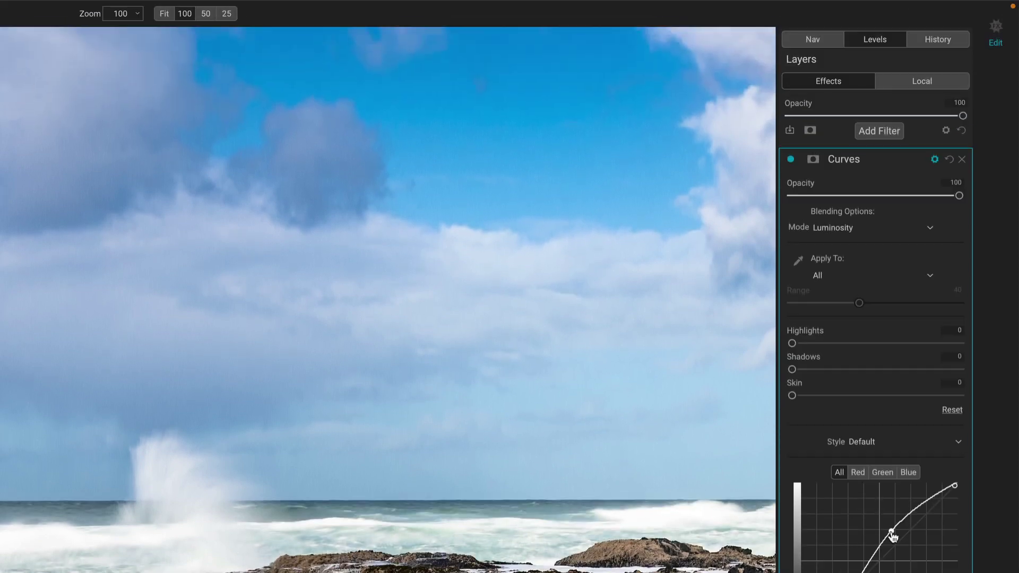
click(852, 82)
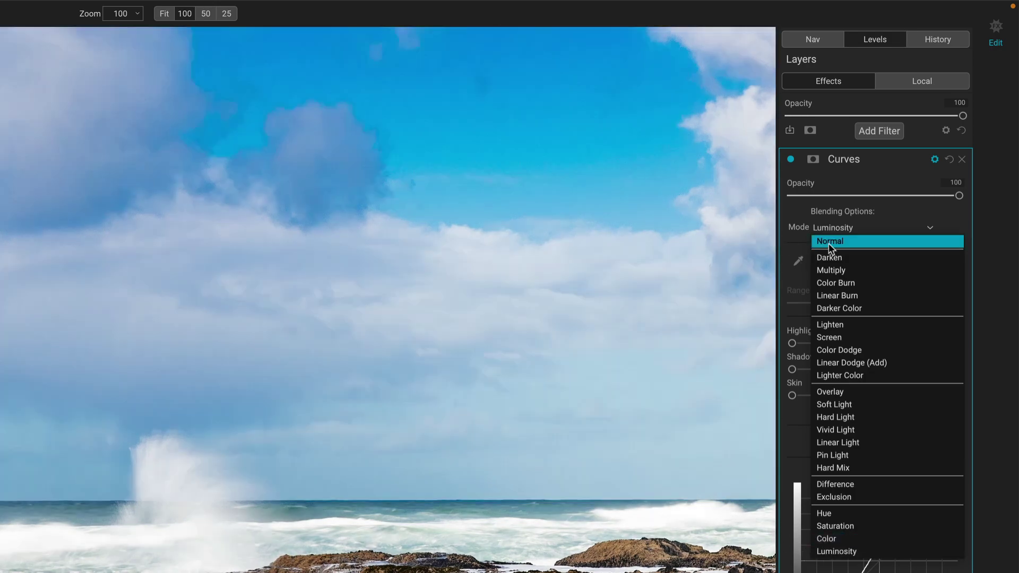
Step: Try Normal blend mode on the Curves filter, then switch it back to Luminosity
click(829, 242)
drag(483, 146, 523, 379)
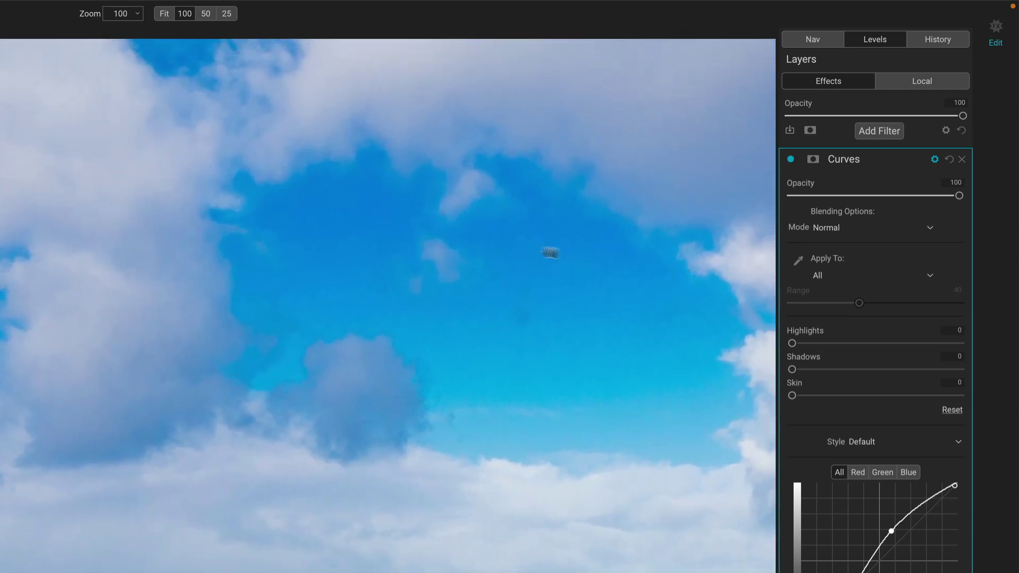
click(823, 227)
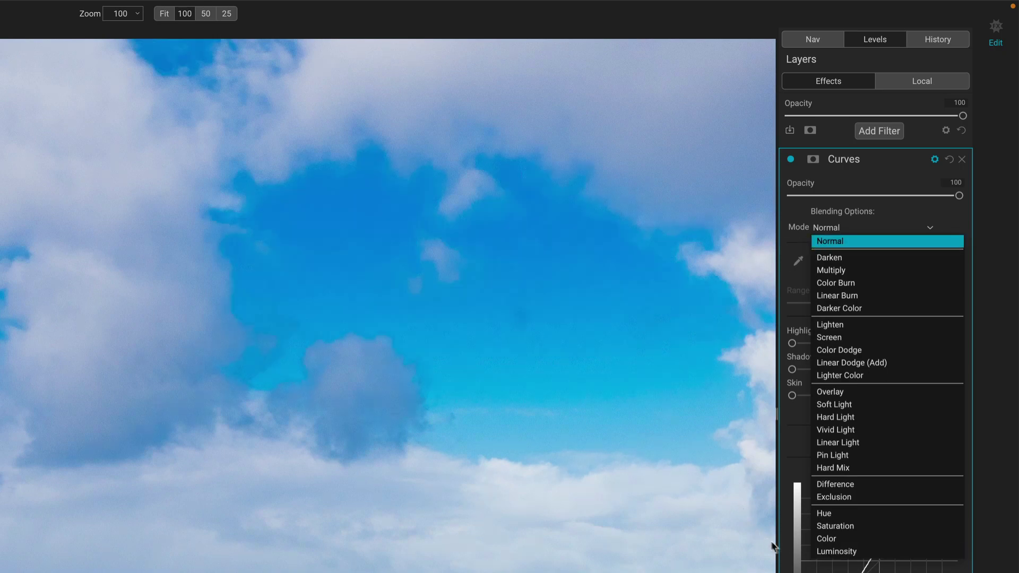
click(824, 553)
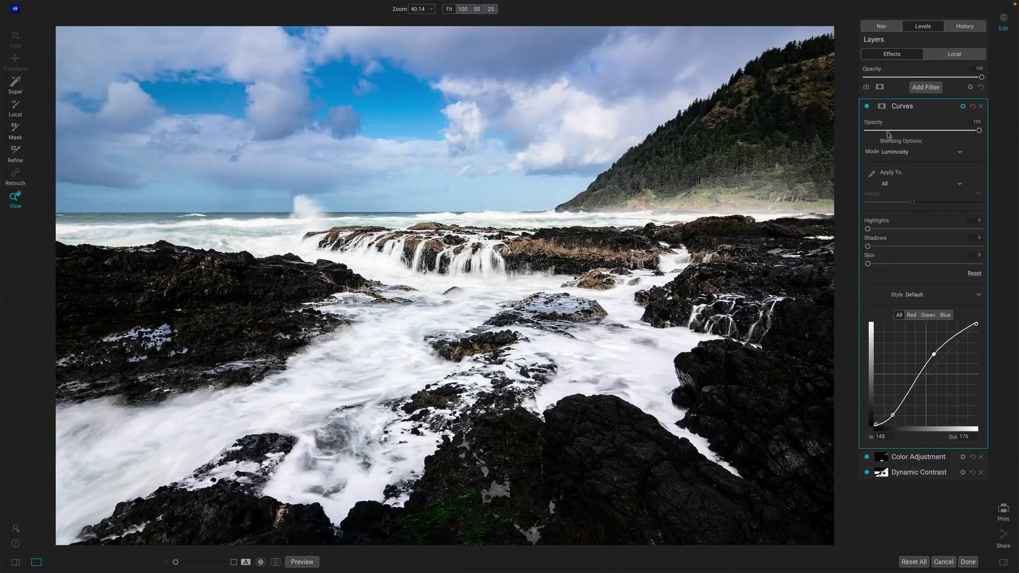
Step: Compare the Curves effect on and off, then nudge the shadow and upper curve points
click(868, 108)
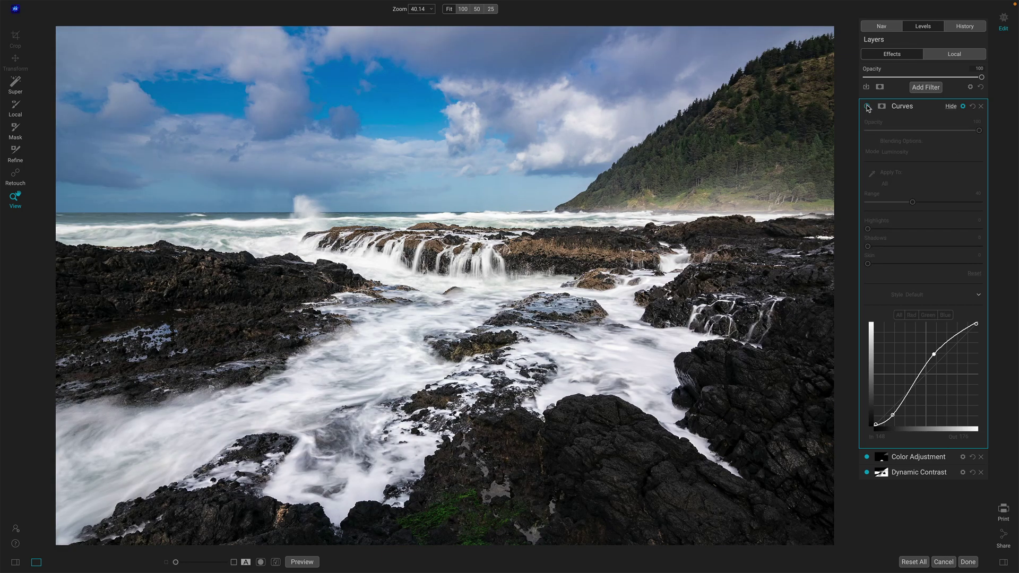
click(868, 108)
click(867, 108)
click(868, 108)
click(868, 108)
click(868, 107)
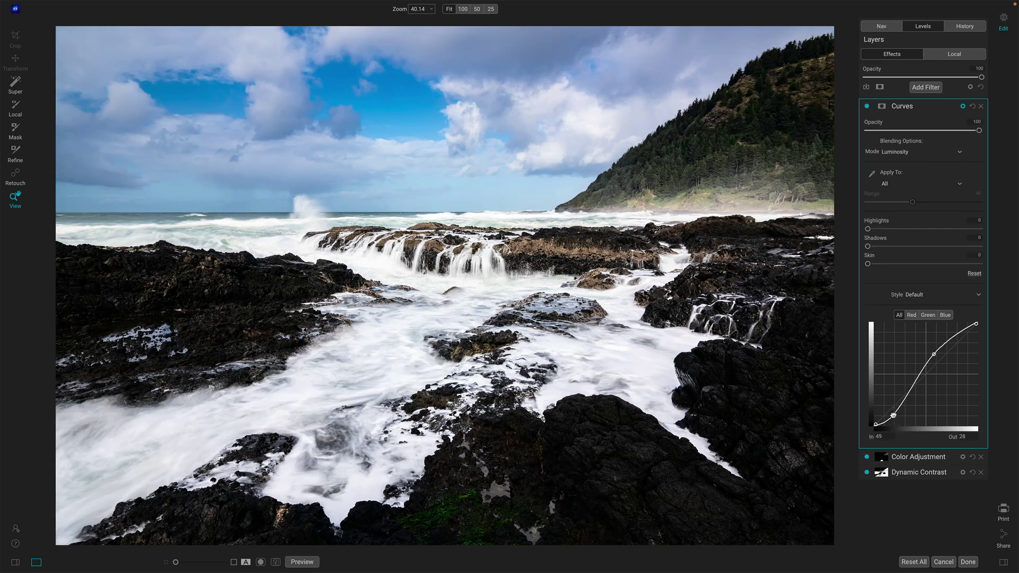
drag(893, 412, 892, 410)
drag(934, 353, 937, 358)
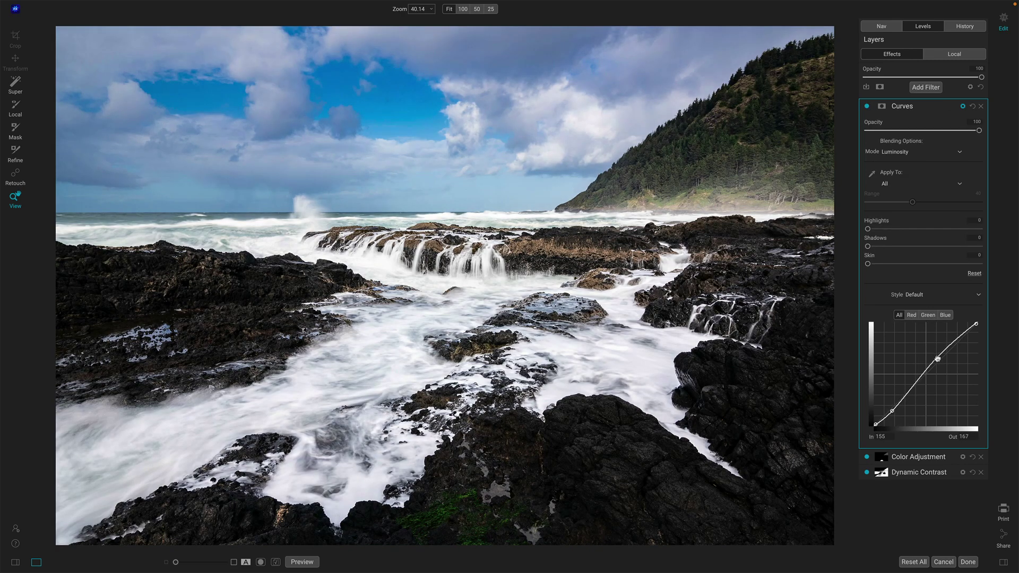
Step: Switch Curves to Normal mode, strengthen the S-curve, and compare with the effect hidden
click(906, 152)
click(898, 162)
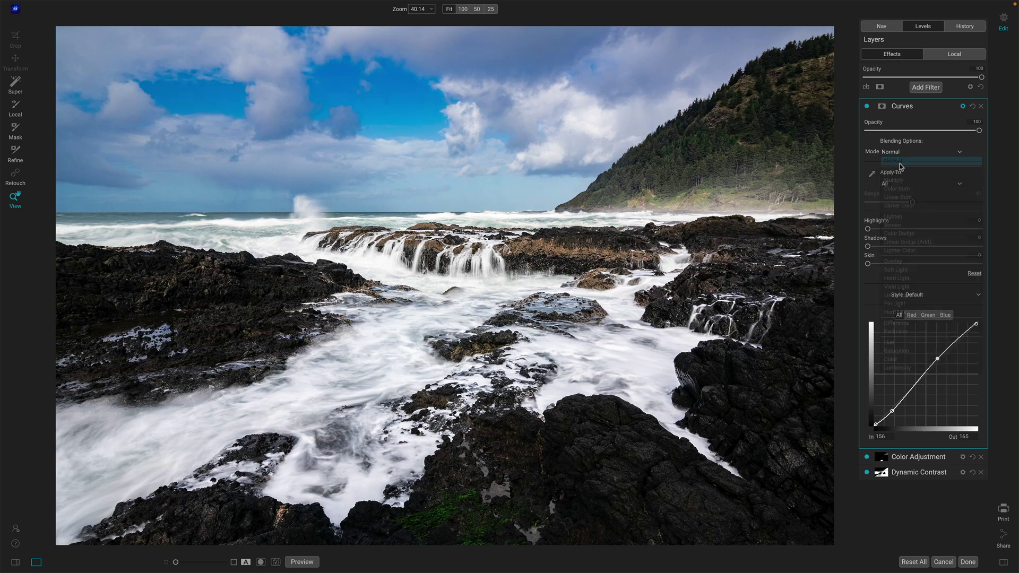
drag(891, 410, 894, 414)
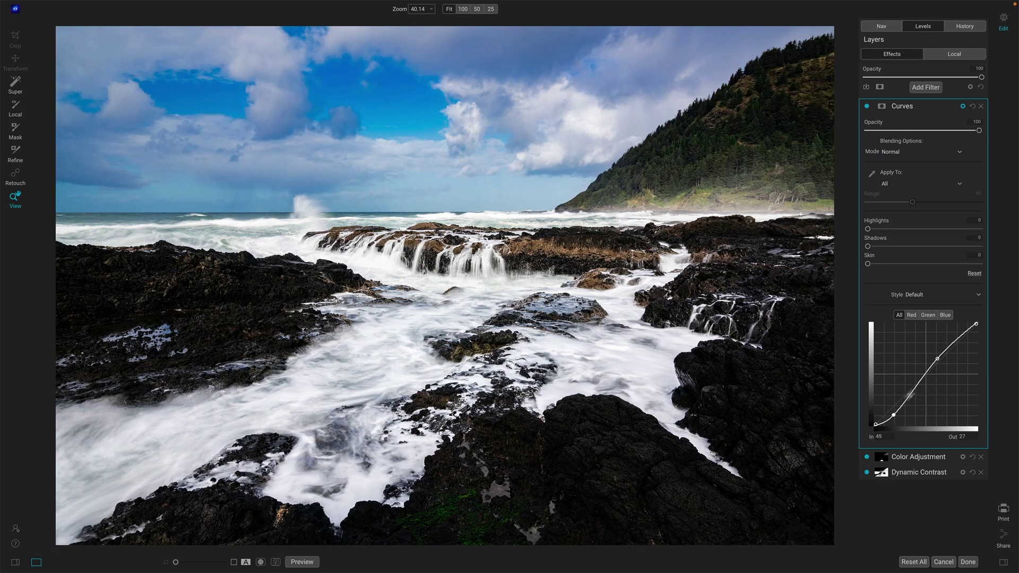
drag(937, 358, 936, 355)
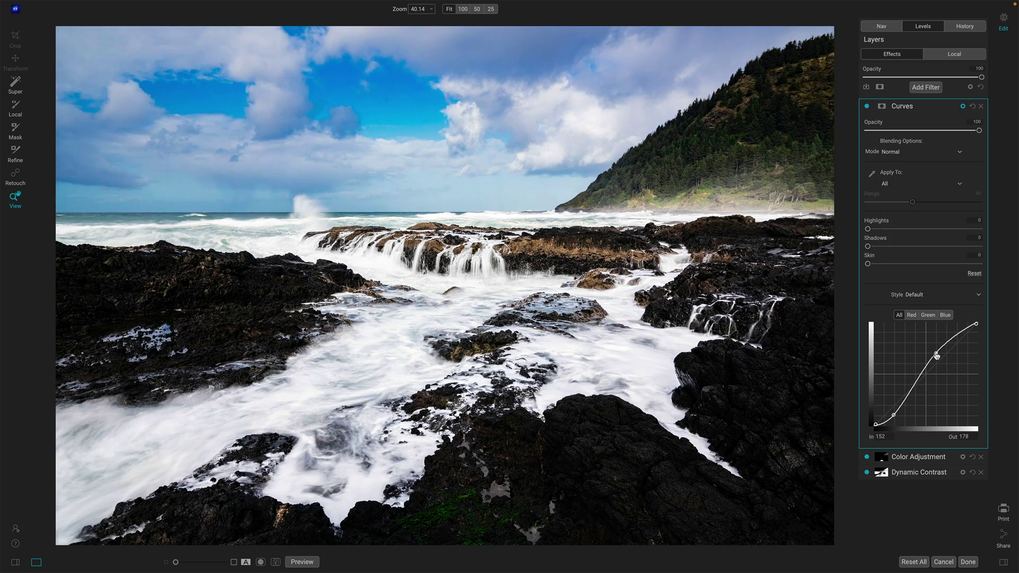
click(866, 107)
click(866, 106)
click(866, 107)
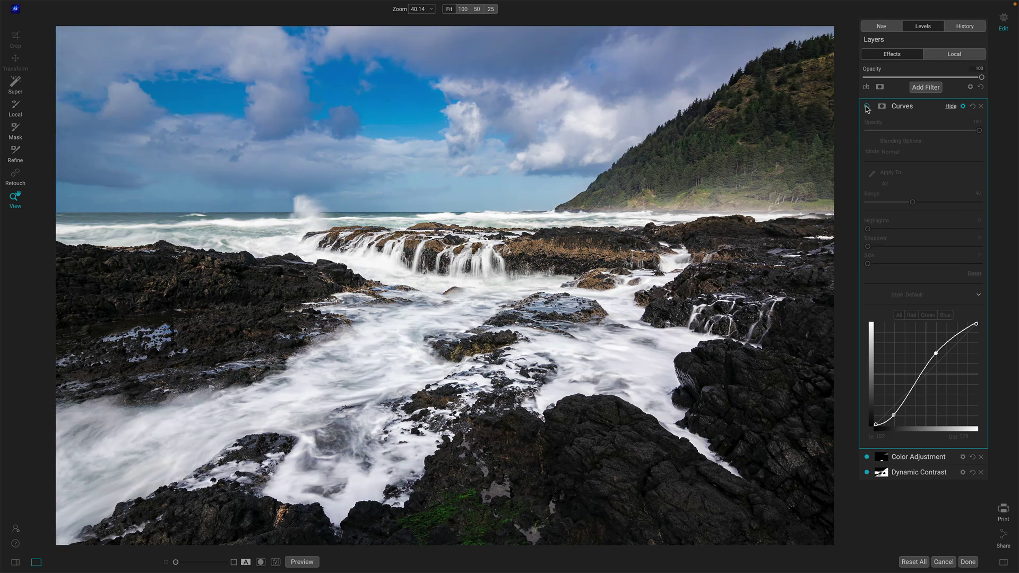
click(867, 106)
Step: Return Curves to Luminosity mode and flatten the curve to In 157, Out 169
click(893, 152)
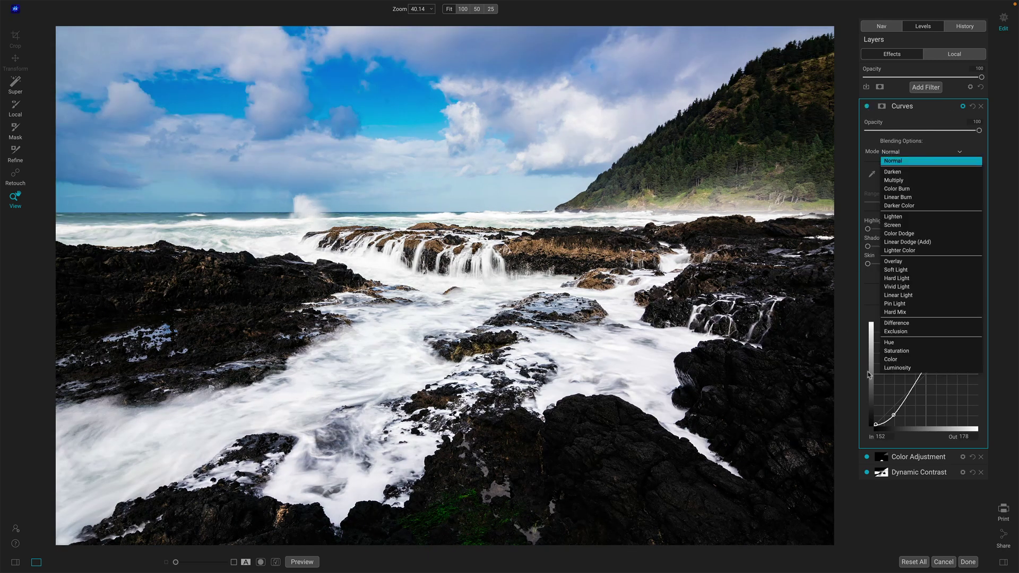
click(886, 374)
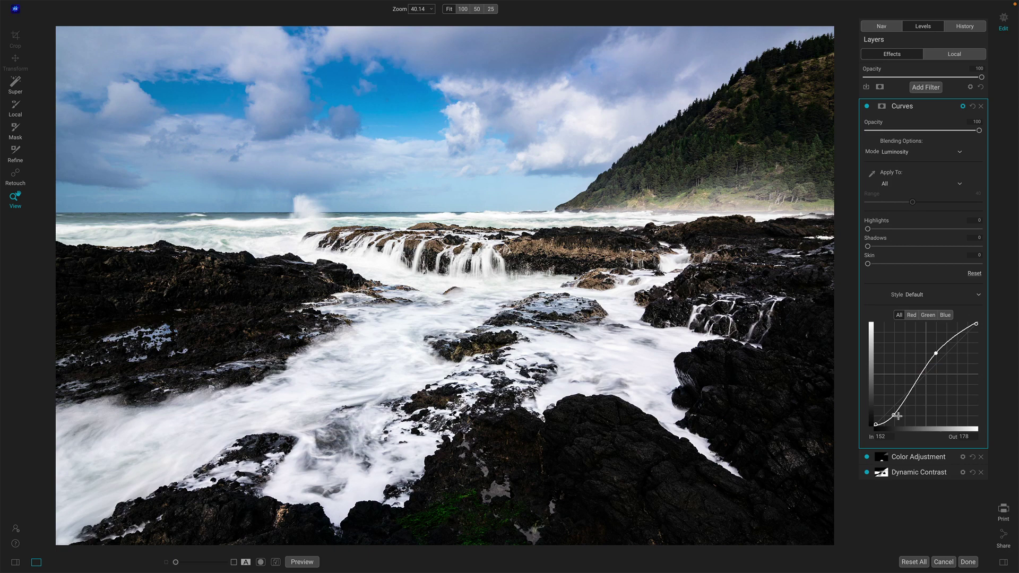
drag(896, 415, 895, 409)
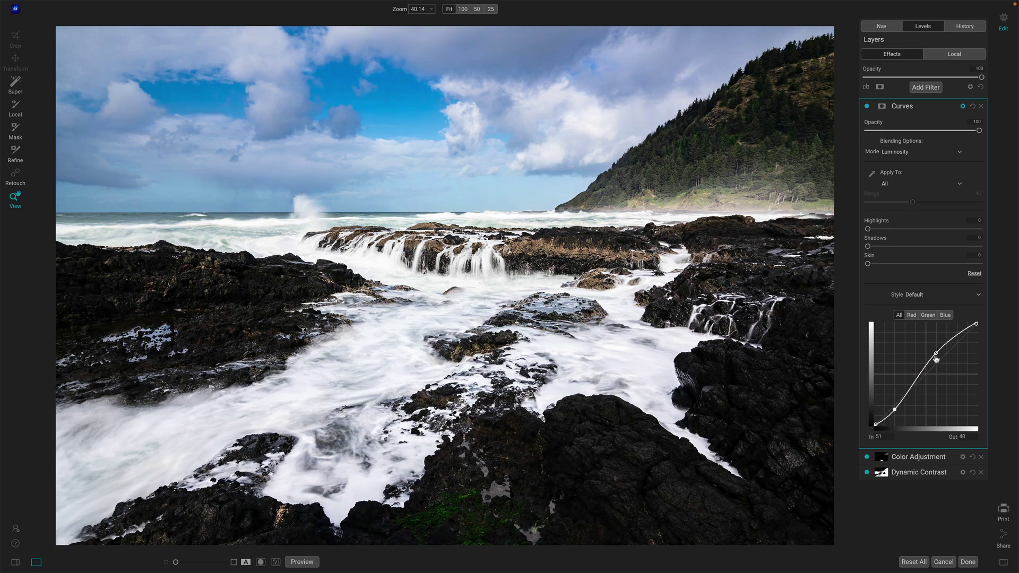
drag(936, 359, 938, 358)
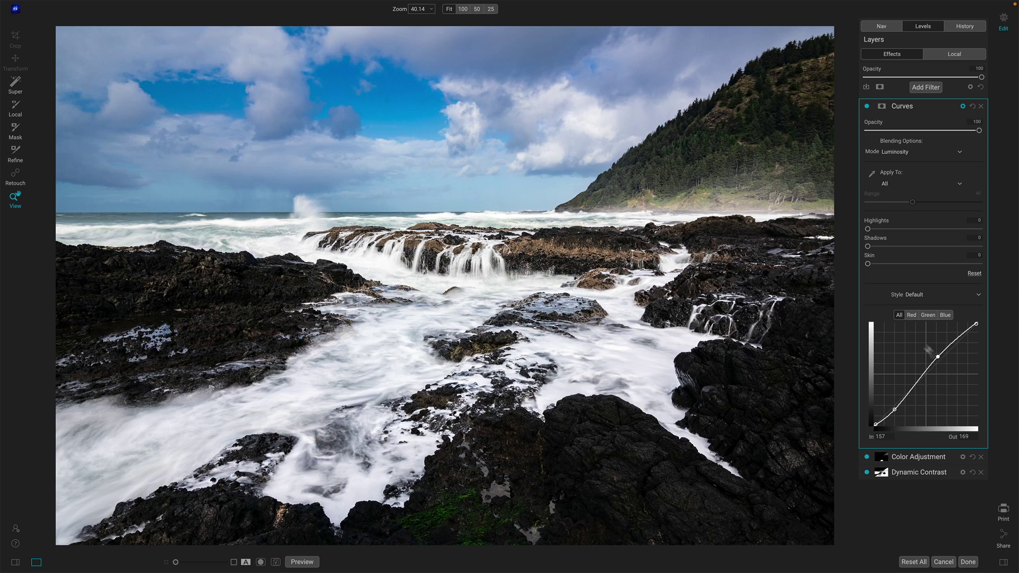
Step: Delete the Curves layer, leaving Color Adjustment and Dynamic Contrast, and open the filter list
click(981, 107)
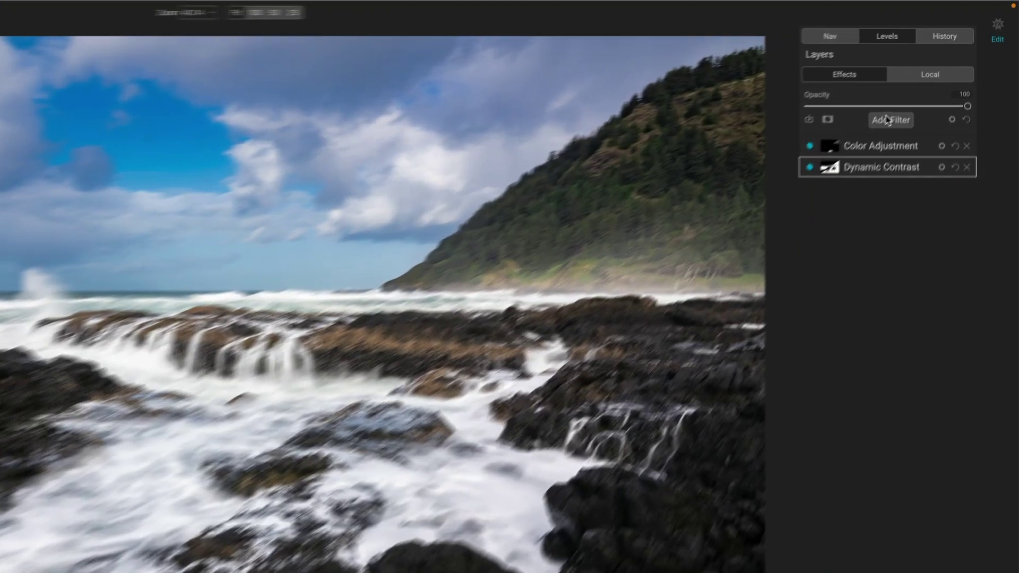
click(922, 86)
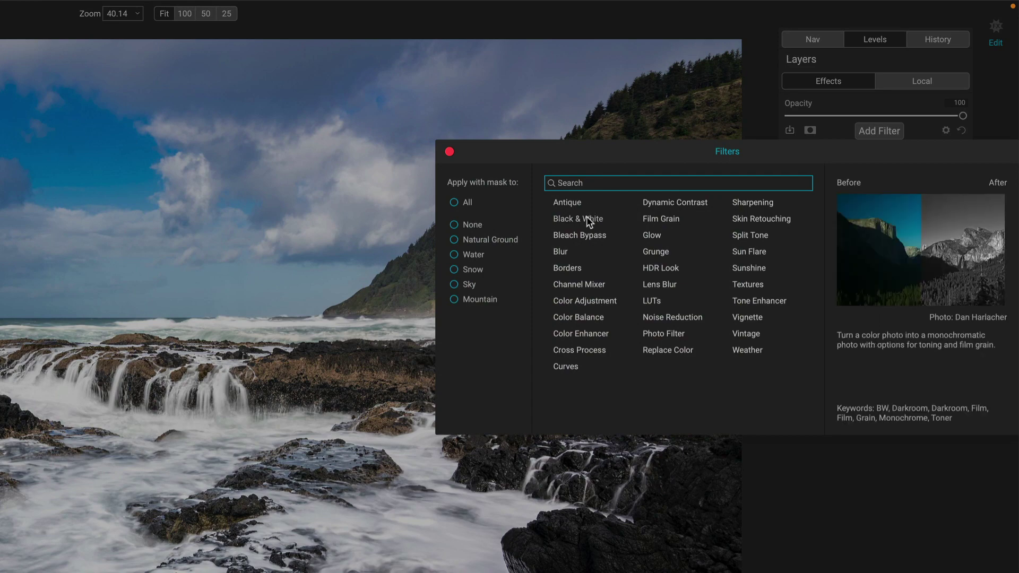
Step: Add a Black & White filter above Color Adjustment and Dynamic Contrast
click(586, 218)
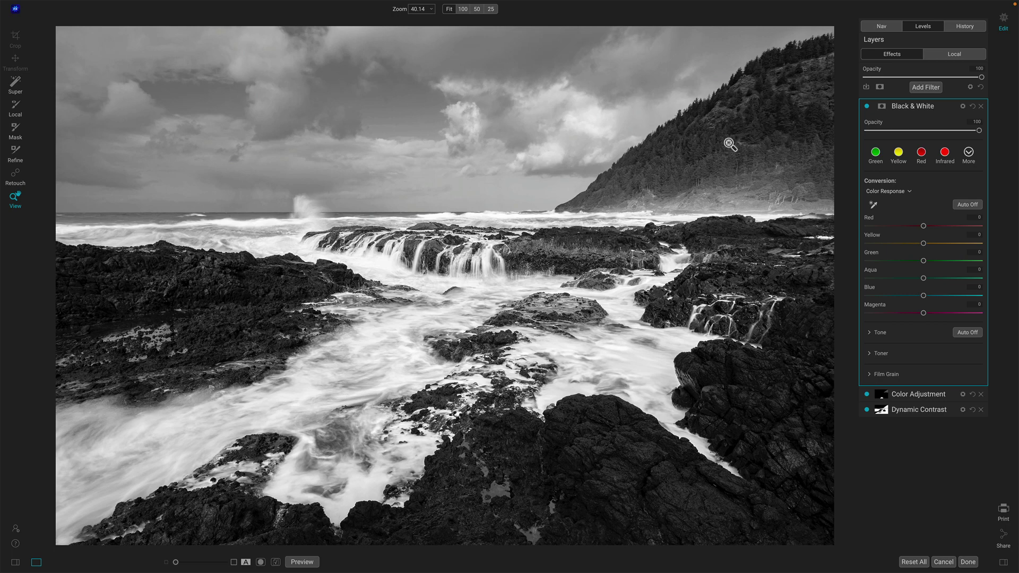
Step: Apply Auto conversion, then raise Contrast to 4, brighten Whites, and boost Detail to 23
click(960, 205)
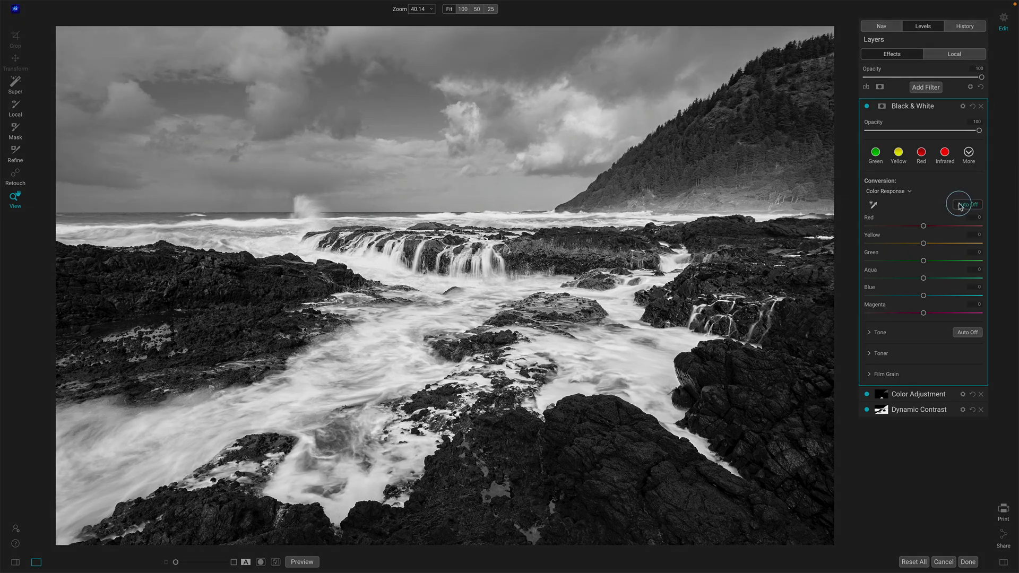
click(869, 333)
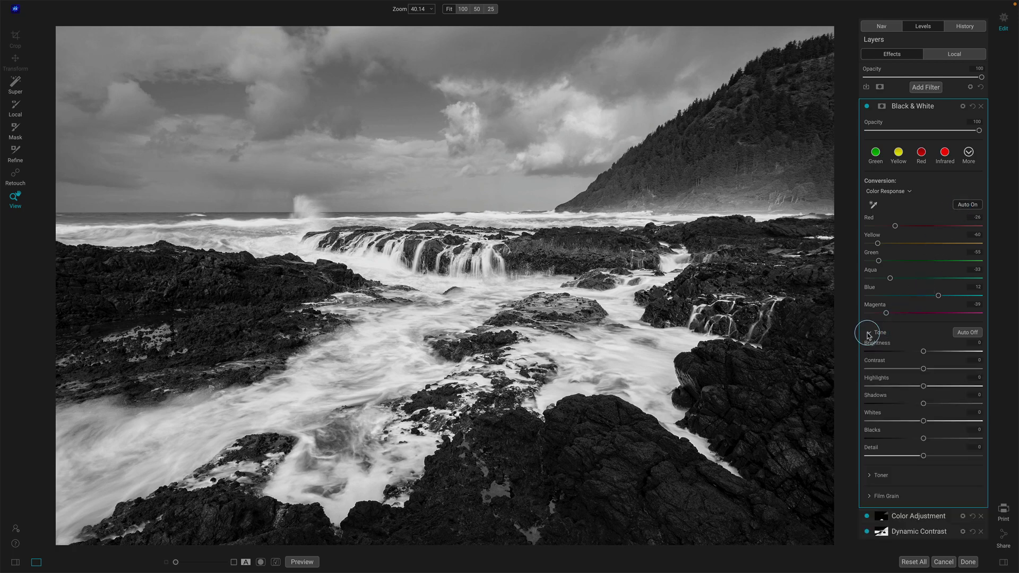
drag(923, 369, 928, 370)
drag(924, 421, 928, 422)
drag(925, 454, 936, 458)
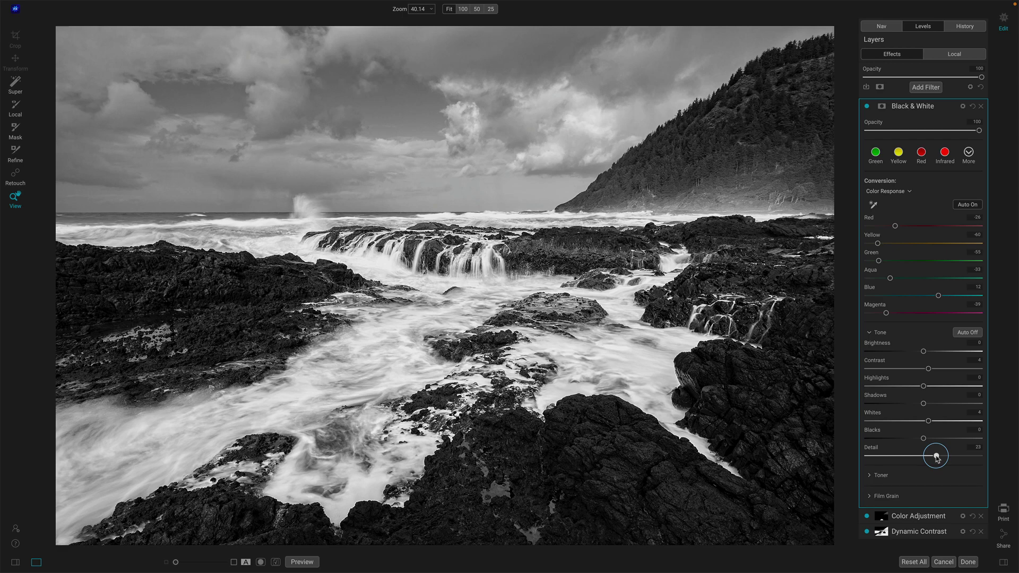
click(963, 107)
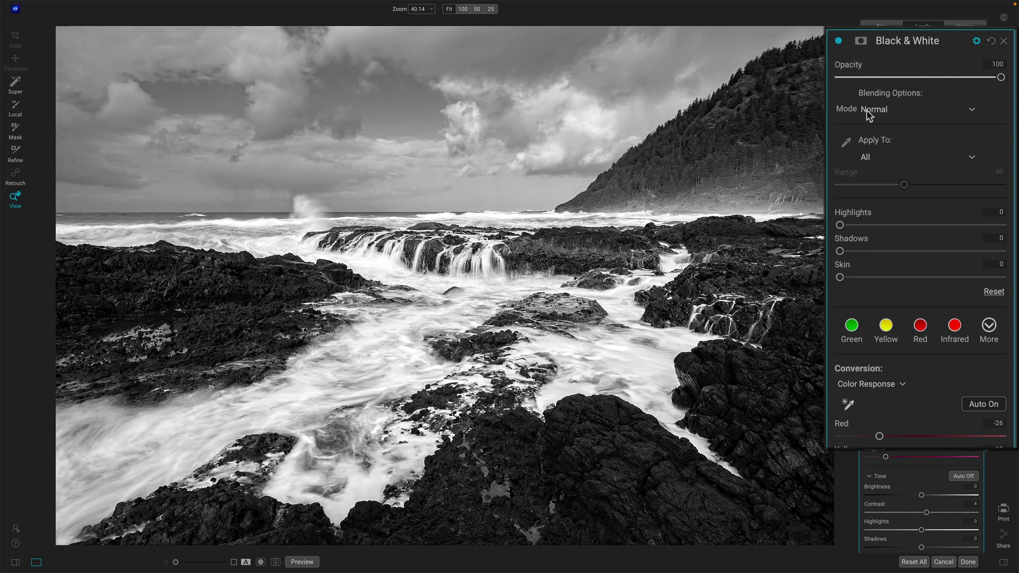
Step: Blend the Black & White filter in Luminosity mode and compare it on and off
click(868, 113)
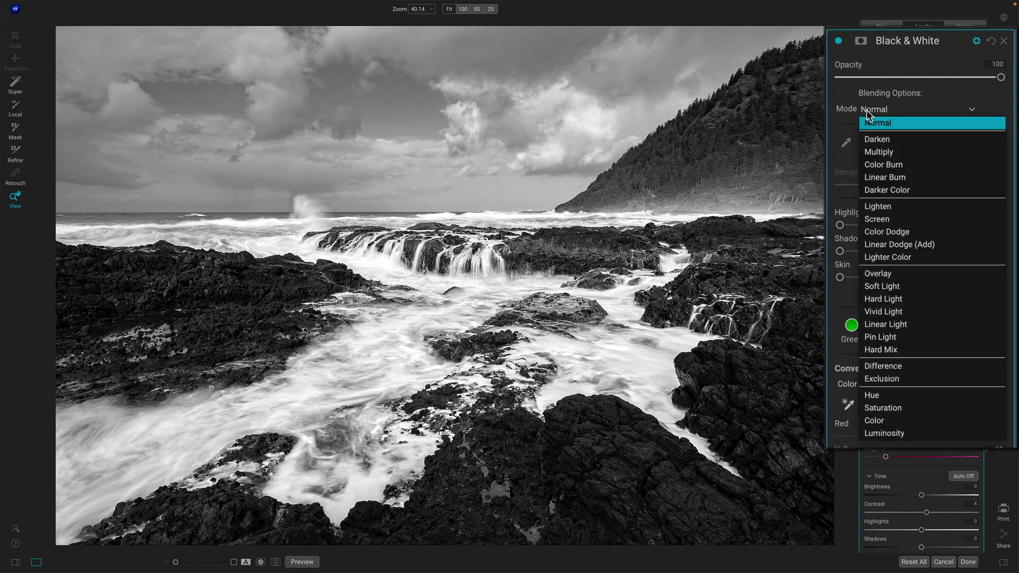
click(862, 433)
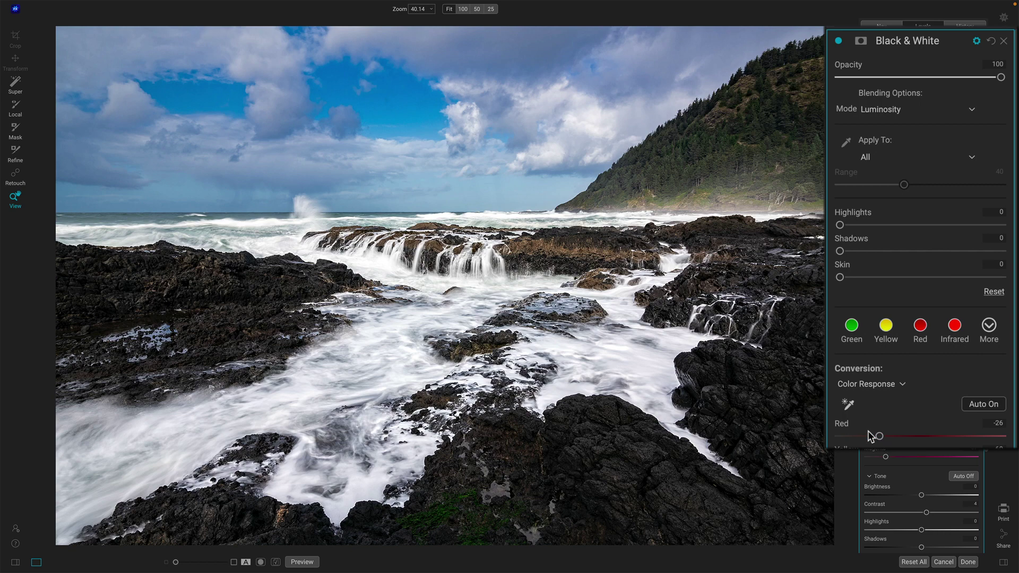
click(839, 41)
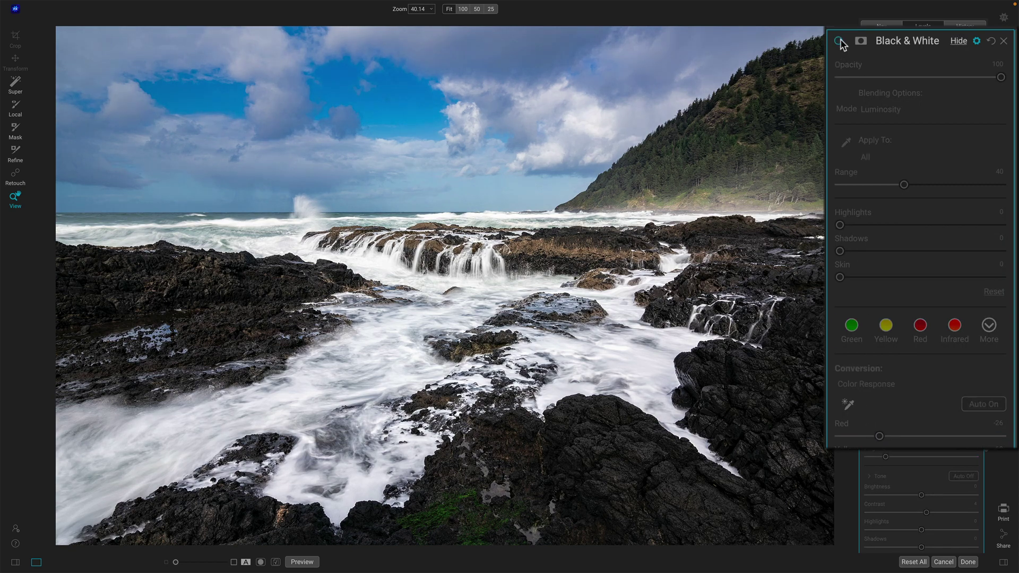
click(839, 41)
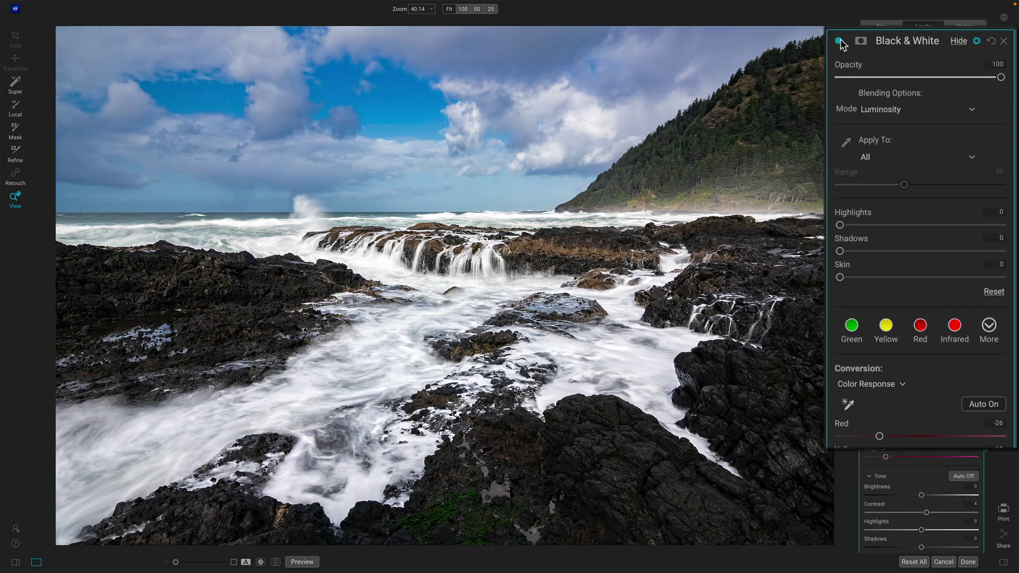
click(839, 41)
click(839, 40)
click(839, 40)
click(839, 41)
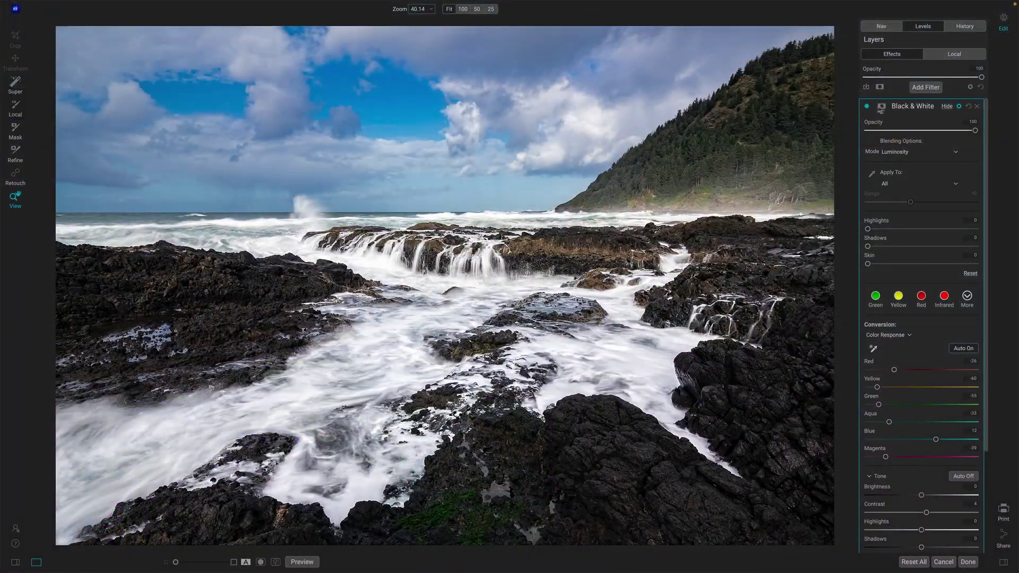
click(948, 106)
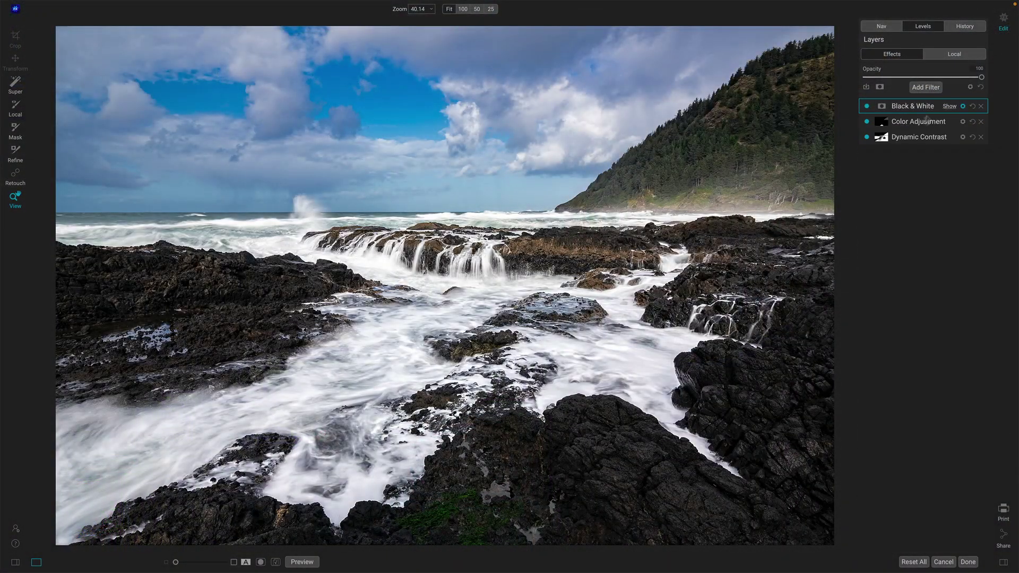
Step: Toggle the Black & White layer several times to compare, leaving it visible
click(867, 107)
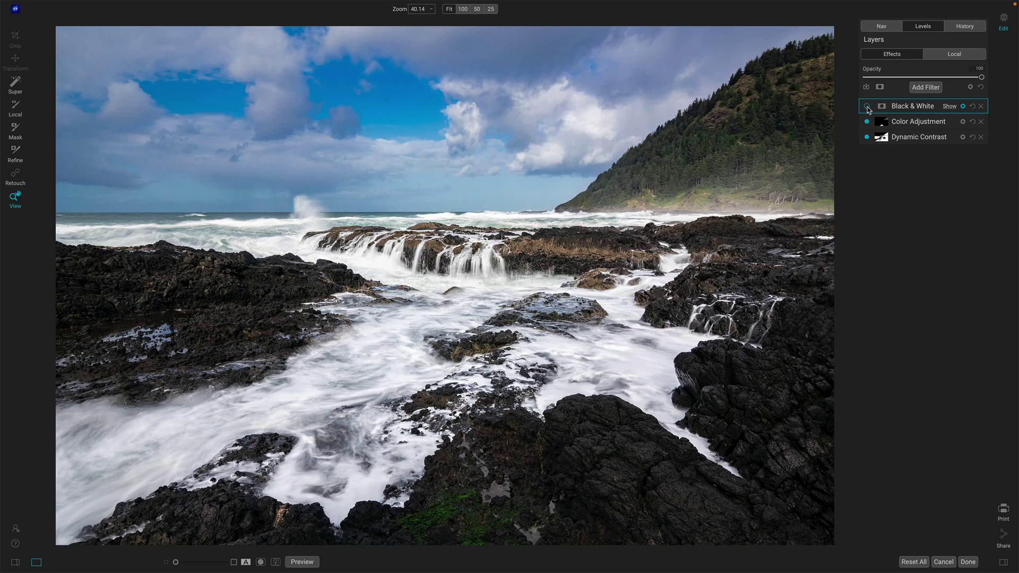
click(867, 106)
click(867, 107)
click(867, 106)
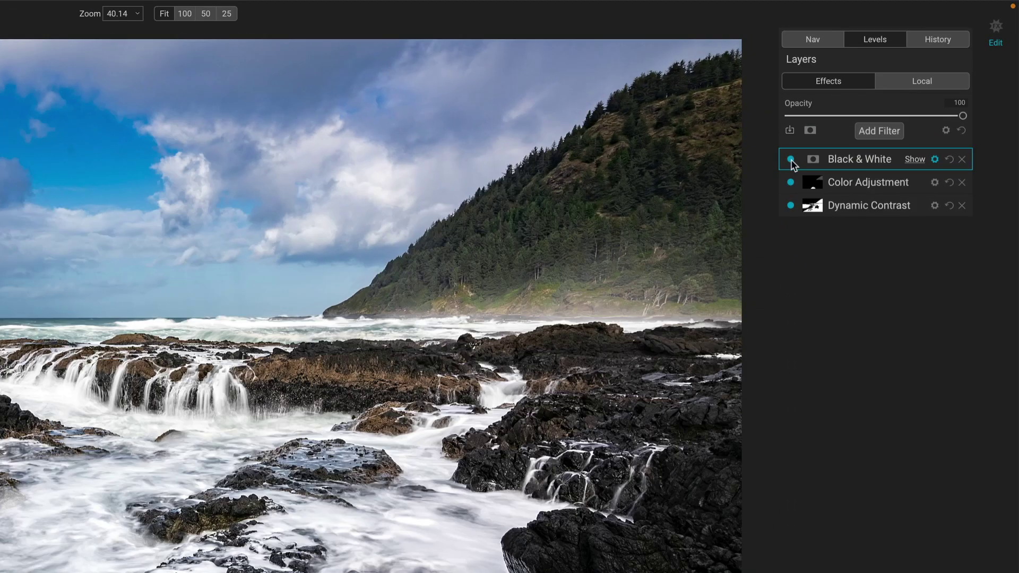
click(791, 160)
click(791, 160)
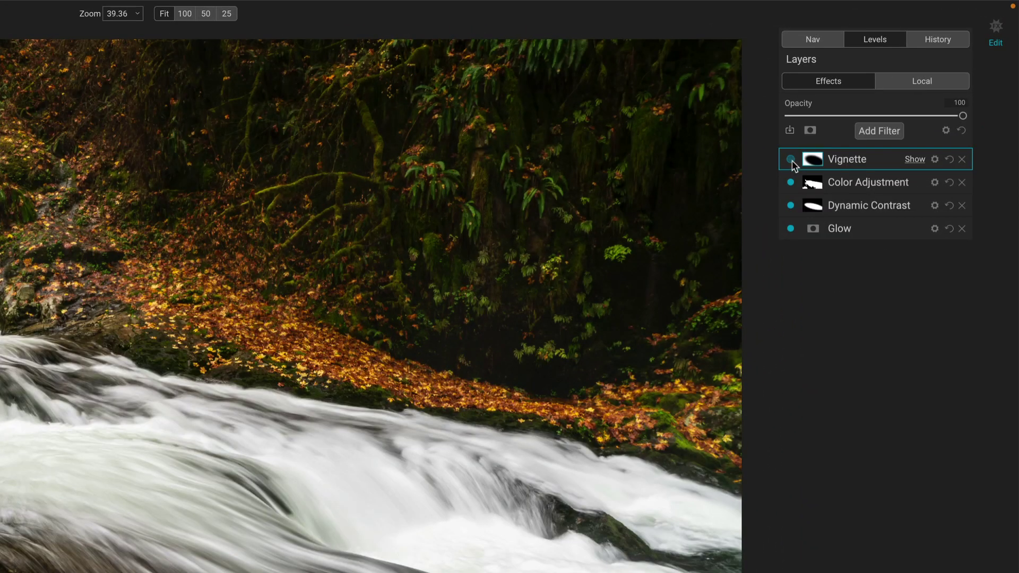
Step: Disable the Vignette, Color Adjustment, Dynamic Contrast and Glow layers, then open Add Filter
click(790, 159)
click(790, 182)
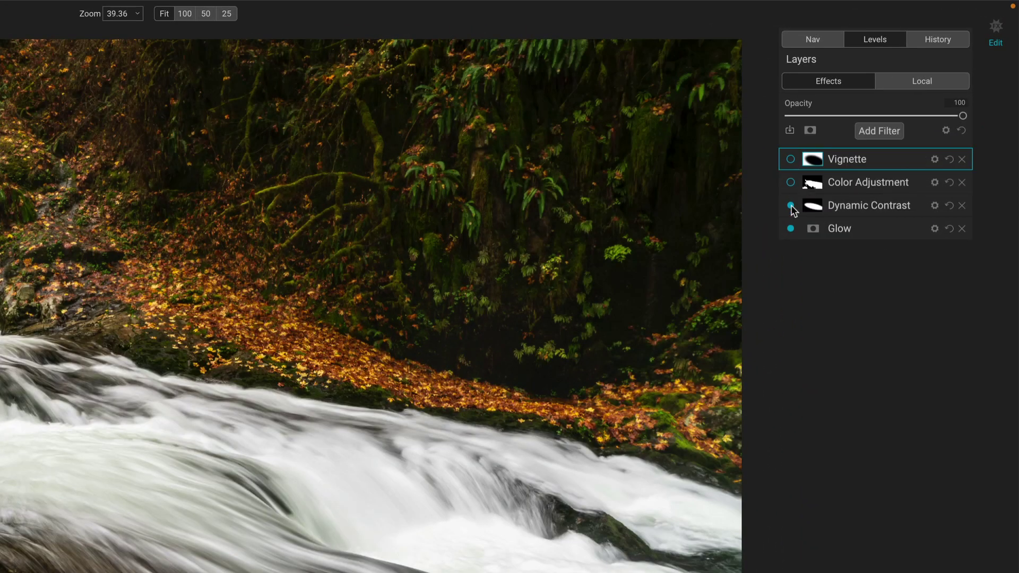
click(790, 206)
click(790, 229)
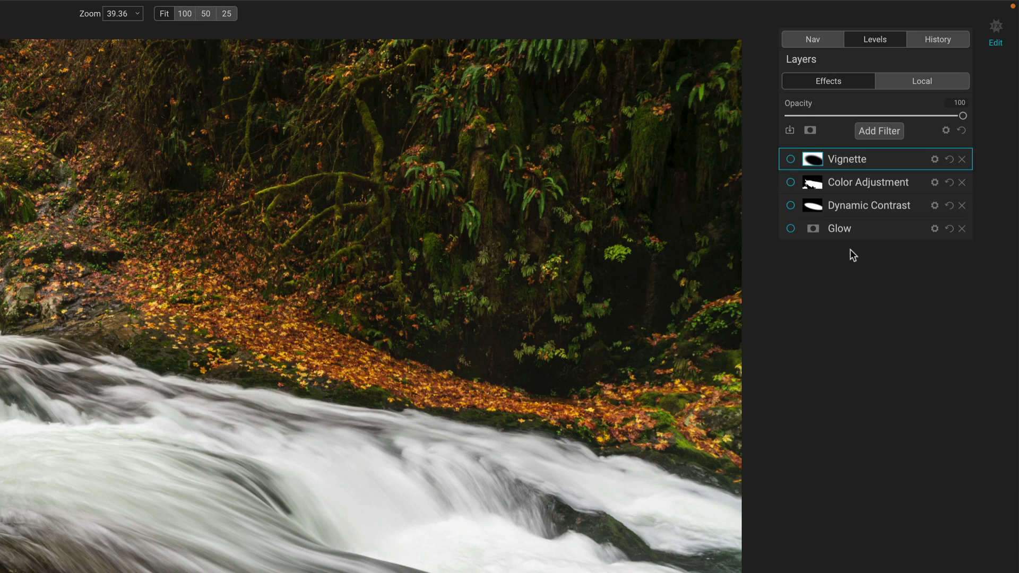
click(884, 130)
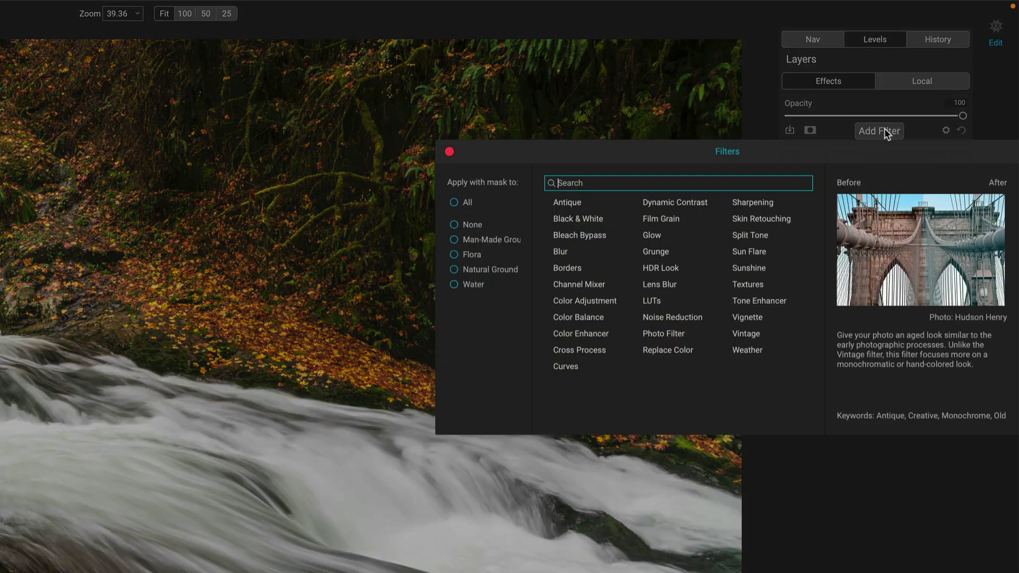
Step: Add a Glow filter with the Darker preset, move it to the bottom of the stack, and collapse it
click(656, 237)
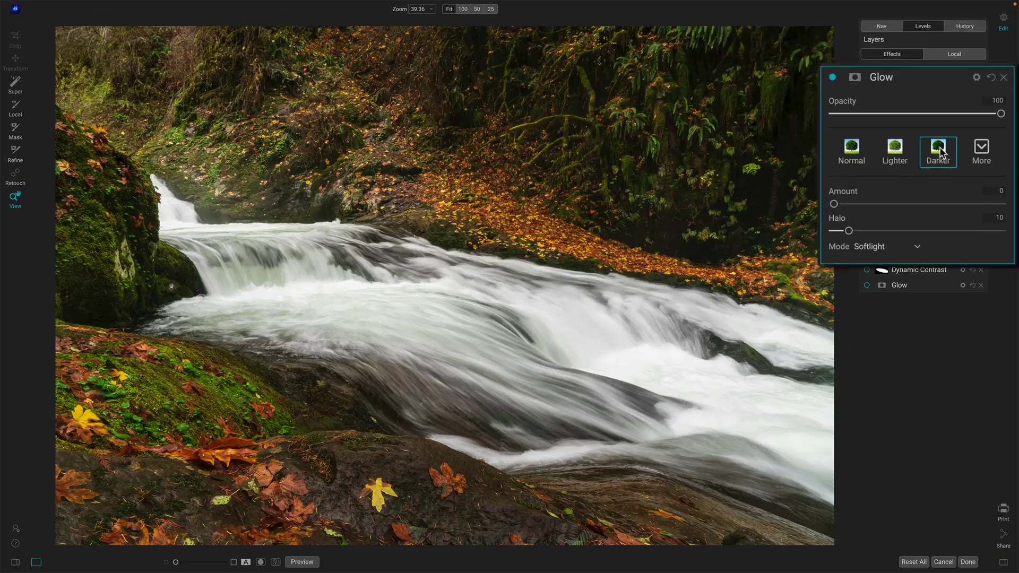
click(940, 154)
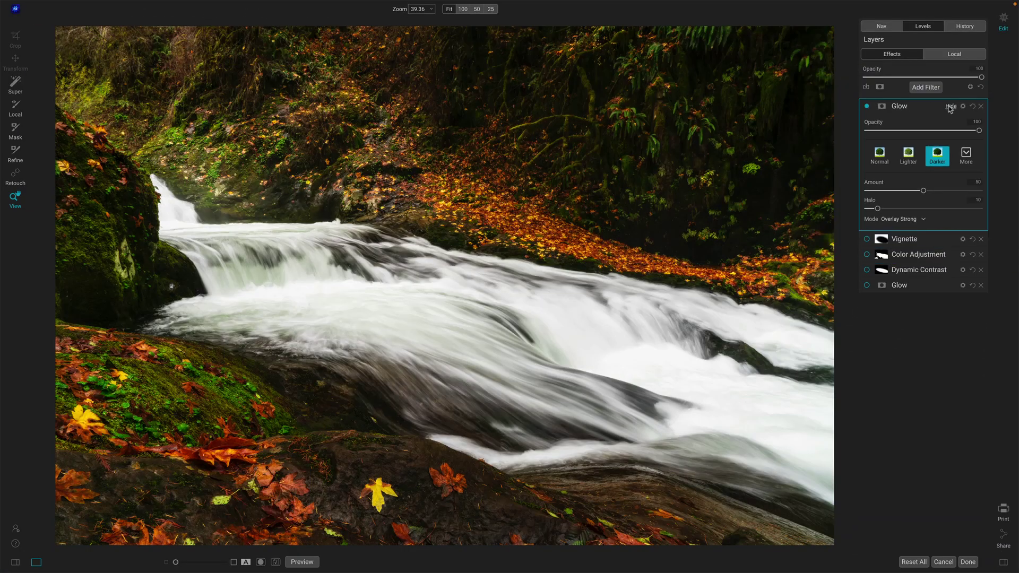
drag(949, 108, 918, 178)
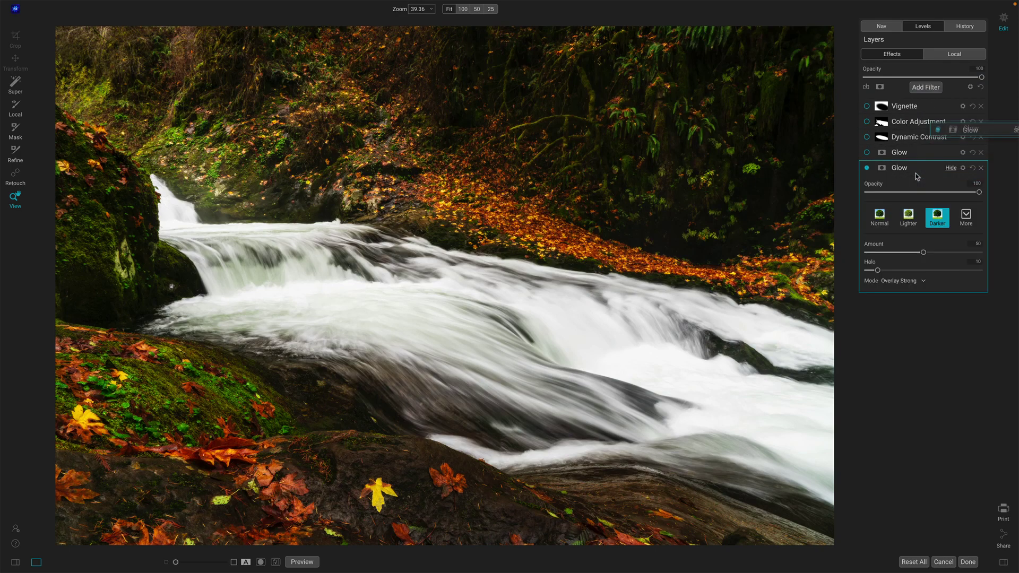
click(950, 168)
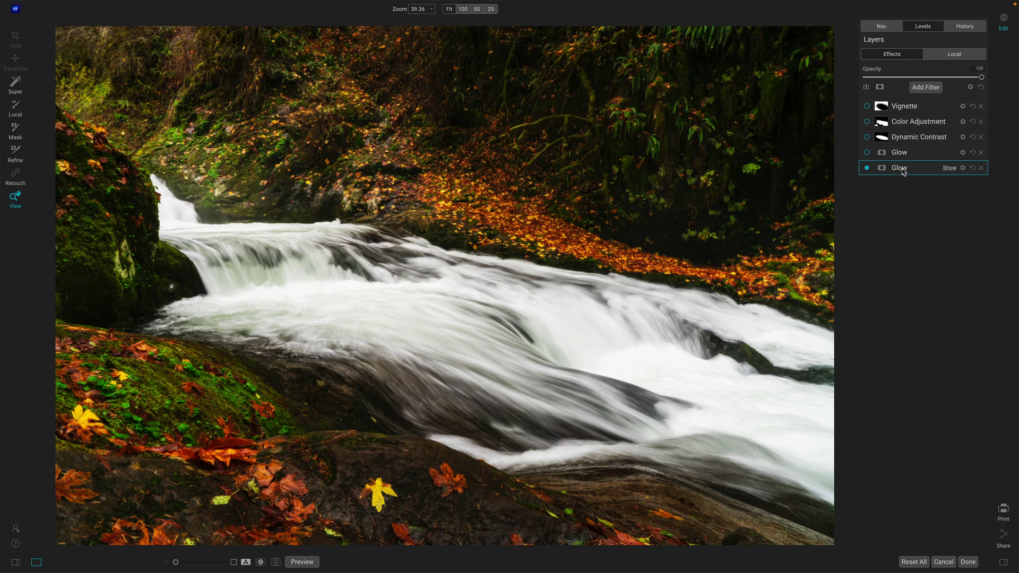
Step: Rename the bottom Glow layer to 'Glow Original'
double_click(900, 168)
text(Glow Original)
key(Return)
Step: Lower Glow Original's opacity, compare it on and off, then restore opacity to 100
click(950, 168)
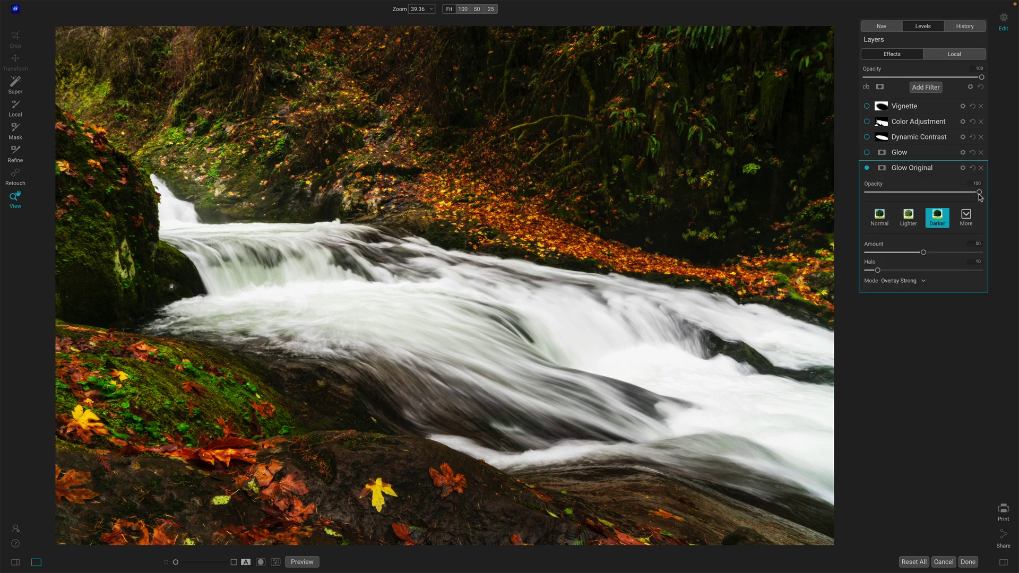
drag(980, 195, 926, 199)
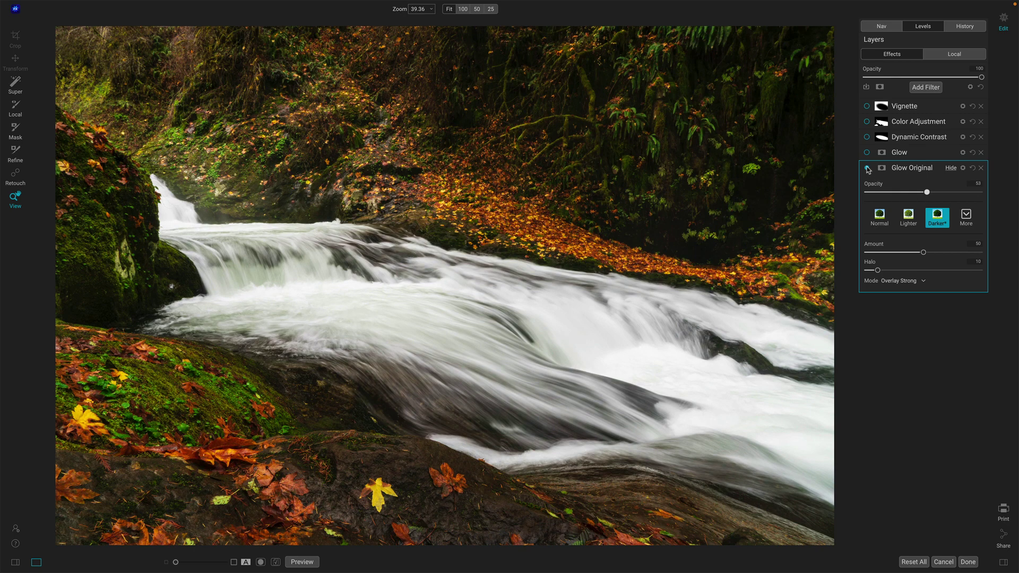
click(867, 168)
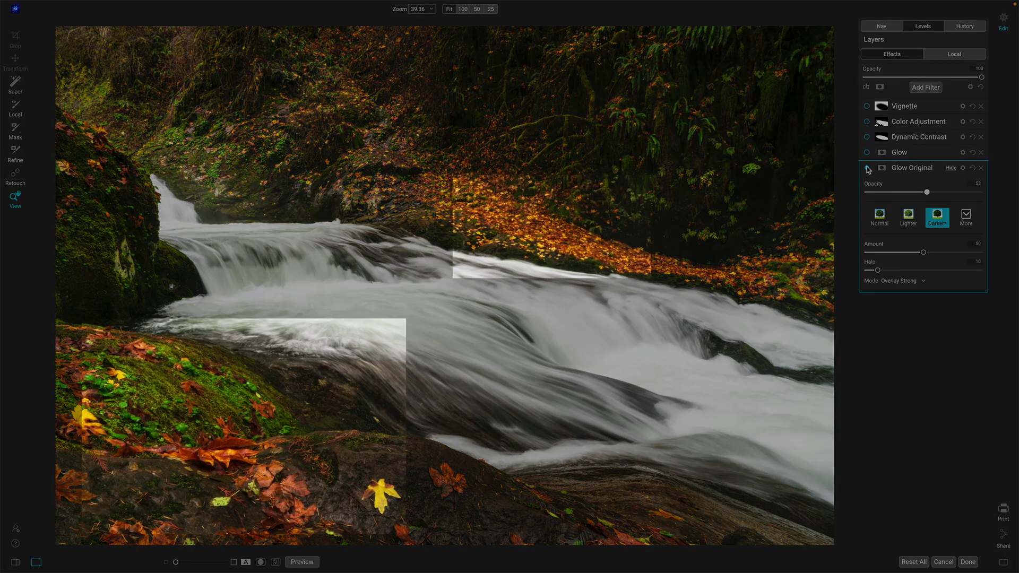
click(867, 168)
click(867, 168)
click(867, 168)
click(867, 168)
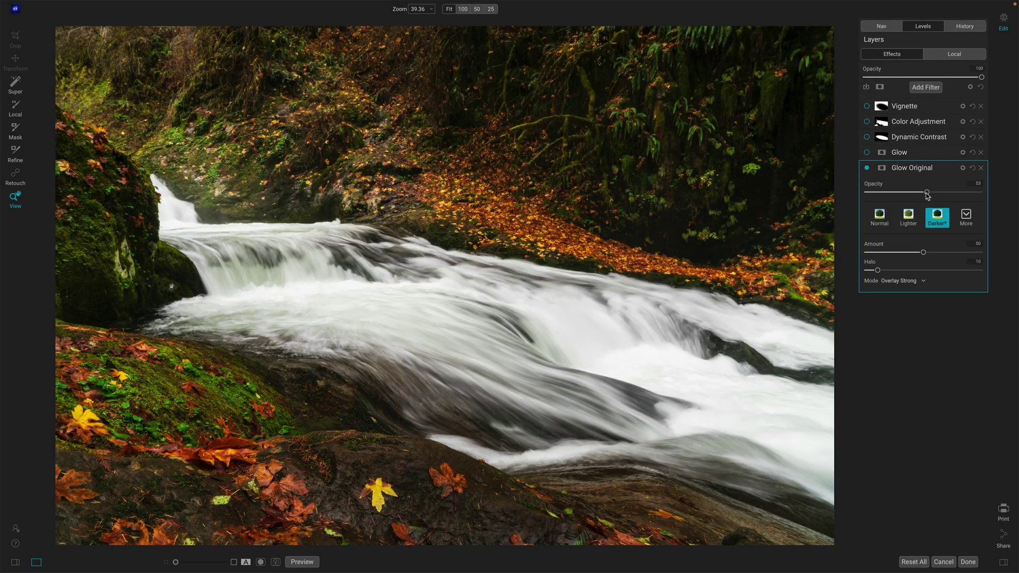
drag(927, 193, 981, 194)
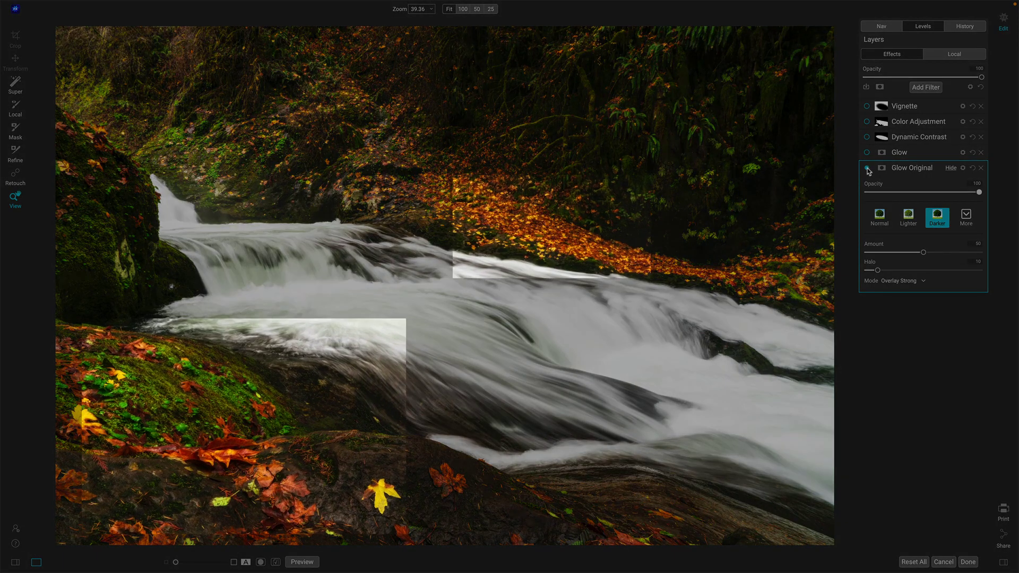
click(867, 169)
click(867, 169)
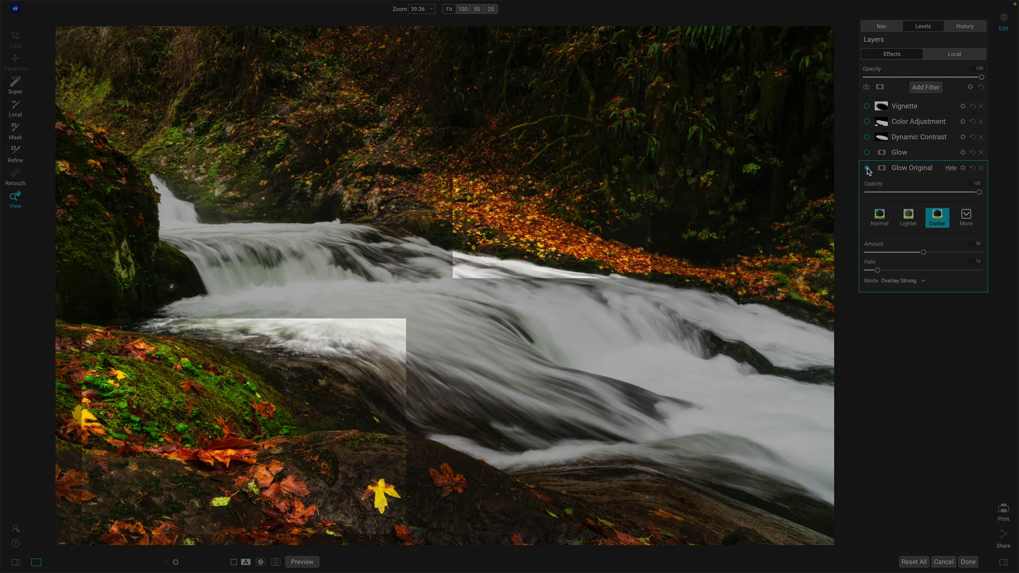